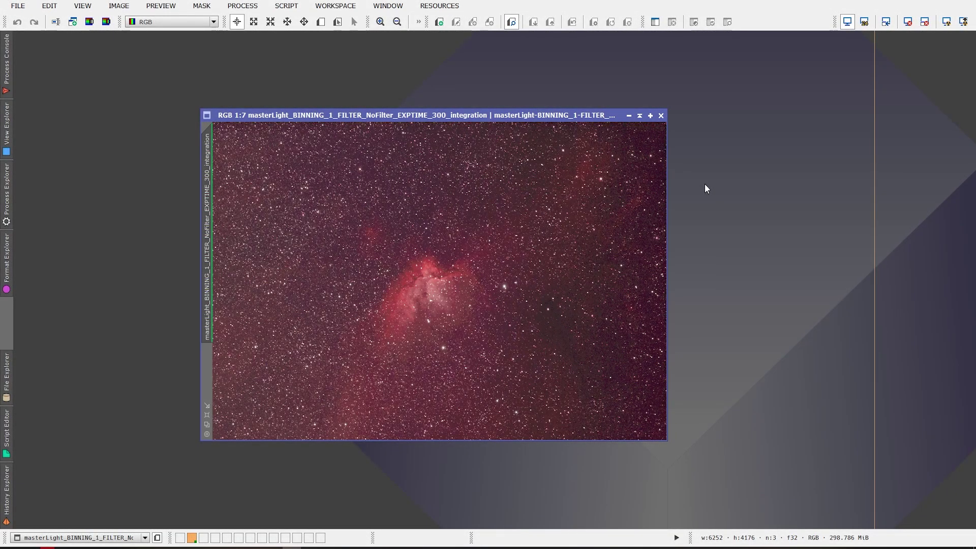
{"action": "left_click", "coordinate": [292, 7]}
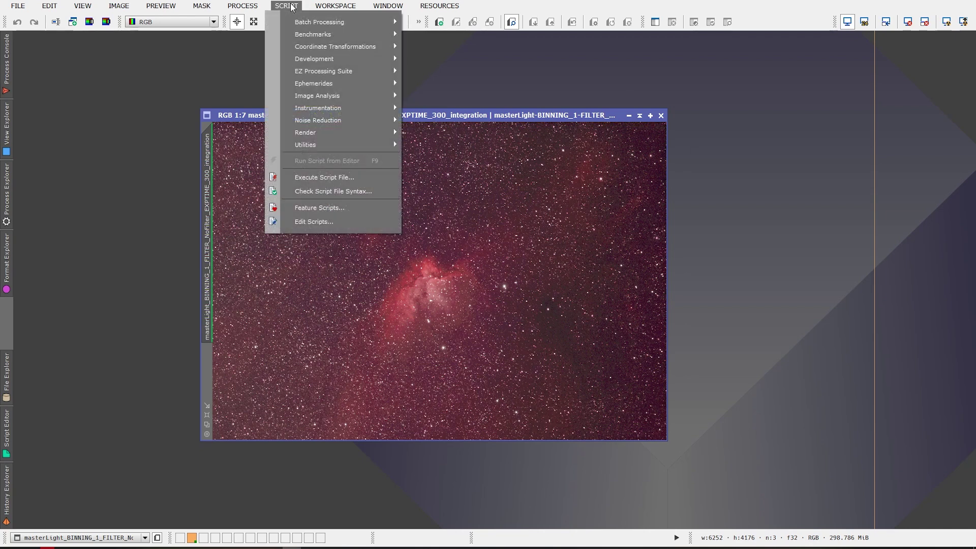
{"action": "mouse_move", "coordinate": [322, 75]}
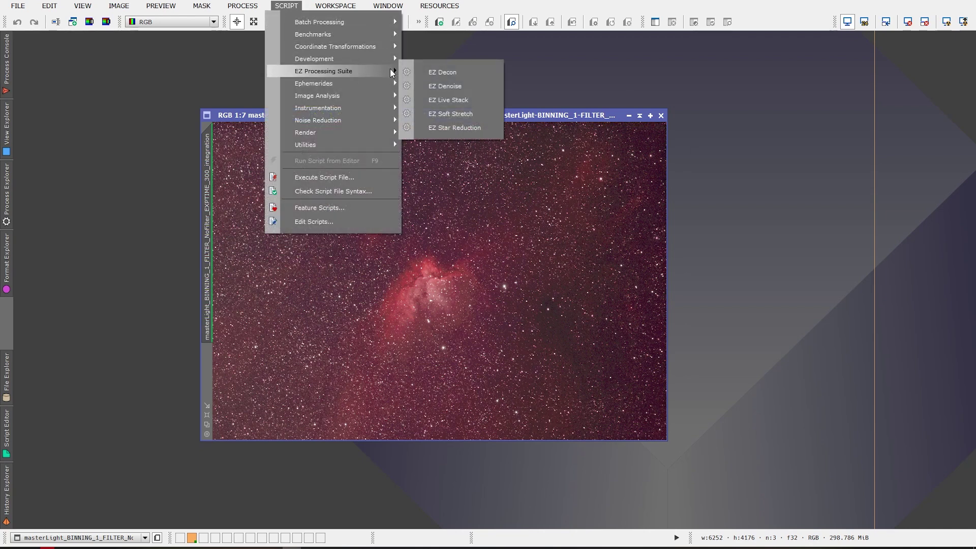
{"action": "mouse_move", "coordinate": [438, 4]}
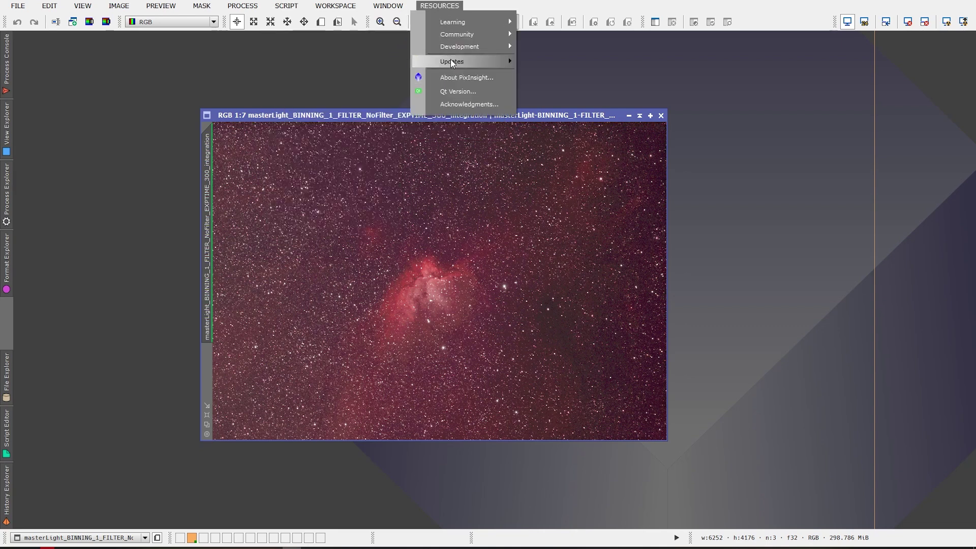
{"action": "mouse_move", "coordinate": [467, 60]}
{"action": "left_click", "coordinate": [566, 61]}
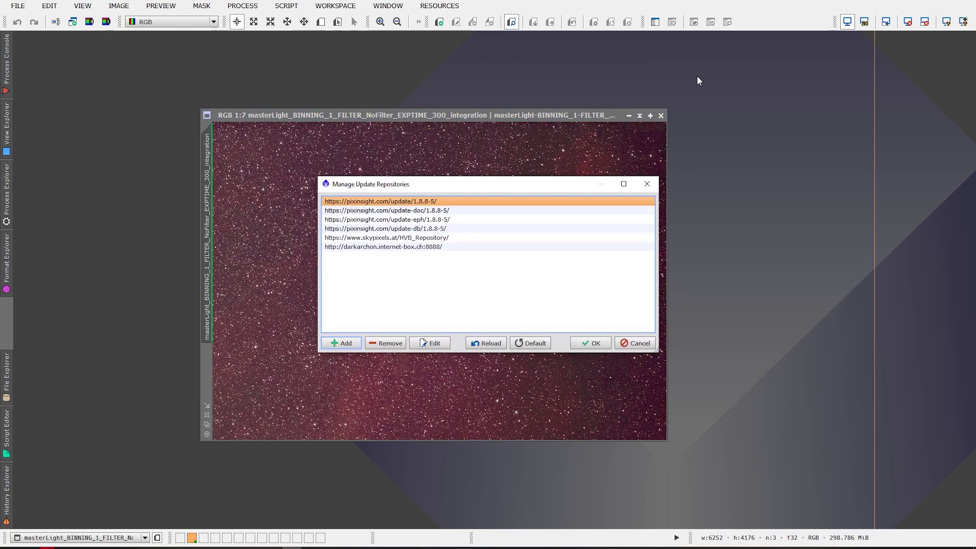
{"action": "left_click", "coordinate": [375, 248]}
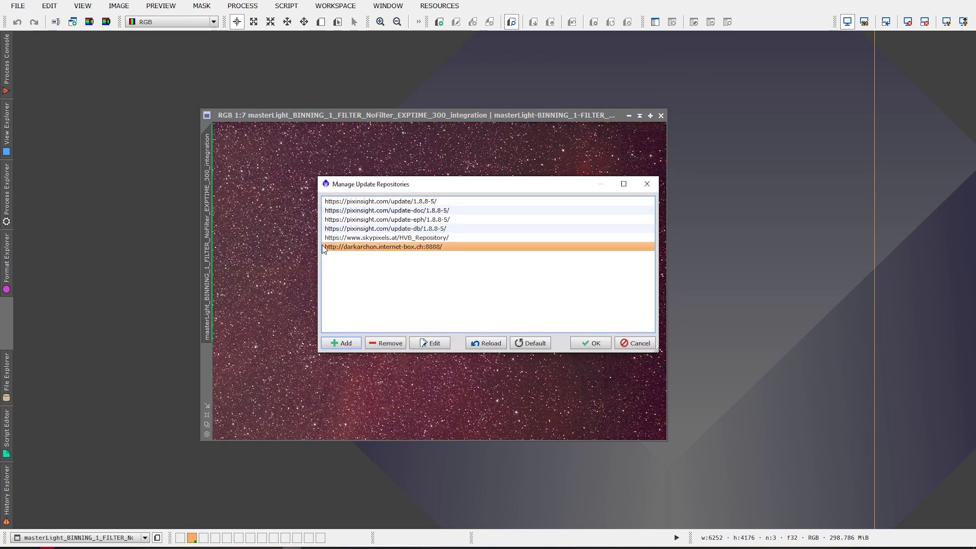
{"action": "left_click", "coordinate": [359, 343]}
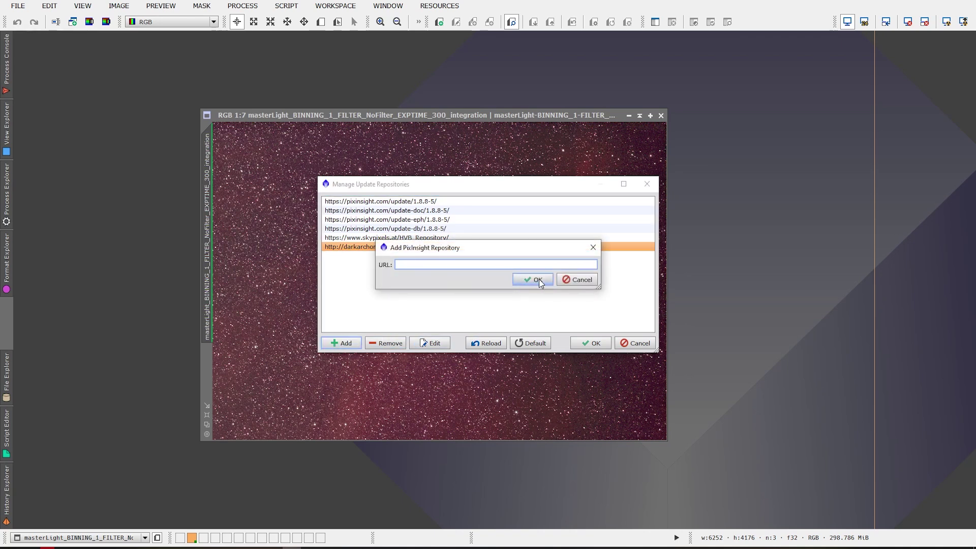
{"action": "left_click", "coordinate": [578, 280]}
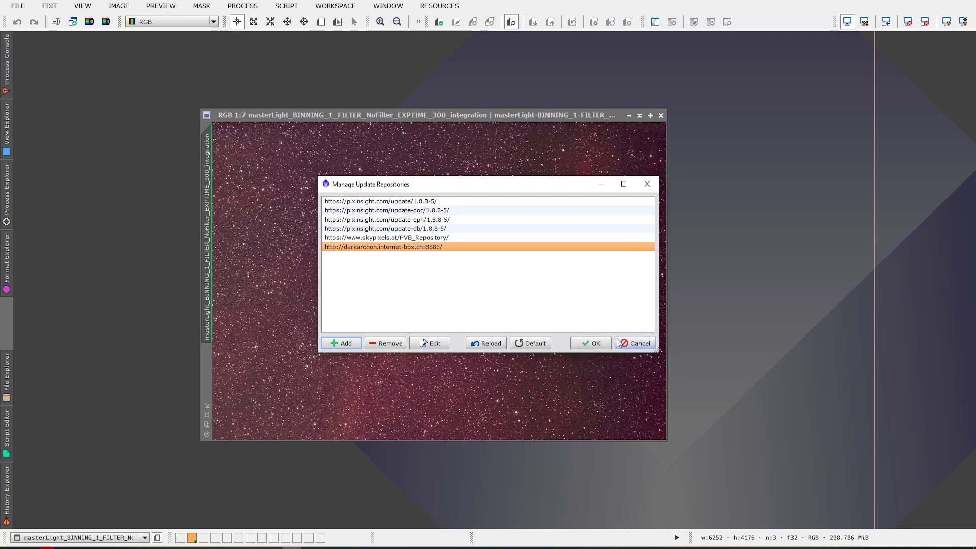
{"action": "left_click", "coordinate": [592, 343]}
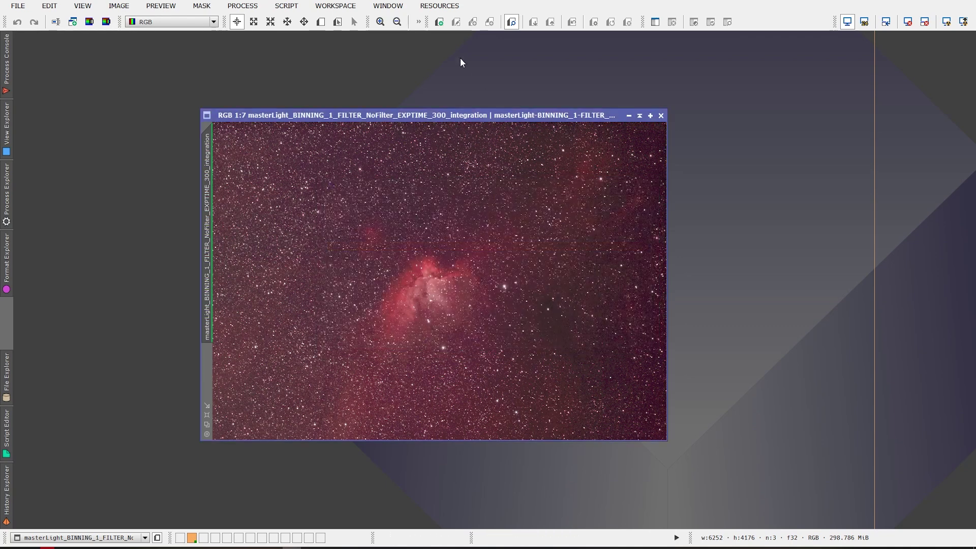
{"action": "left_click", "coordinate": [439, 6]}
{"action": "mouse_move", "coordinate": [460, 62]}
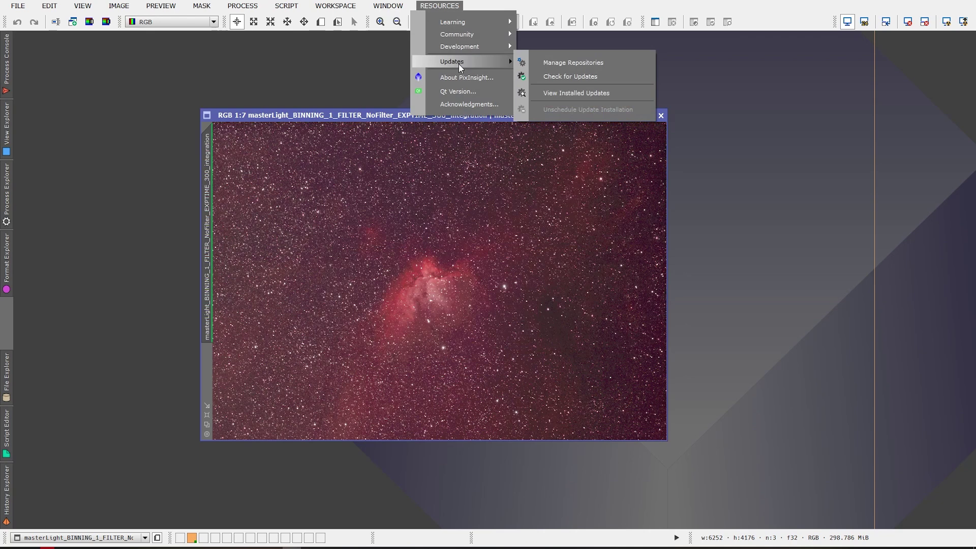
{"action": "left_click", "coordinate": [563, 79]}
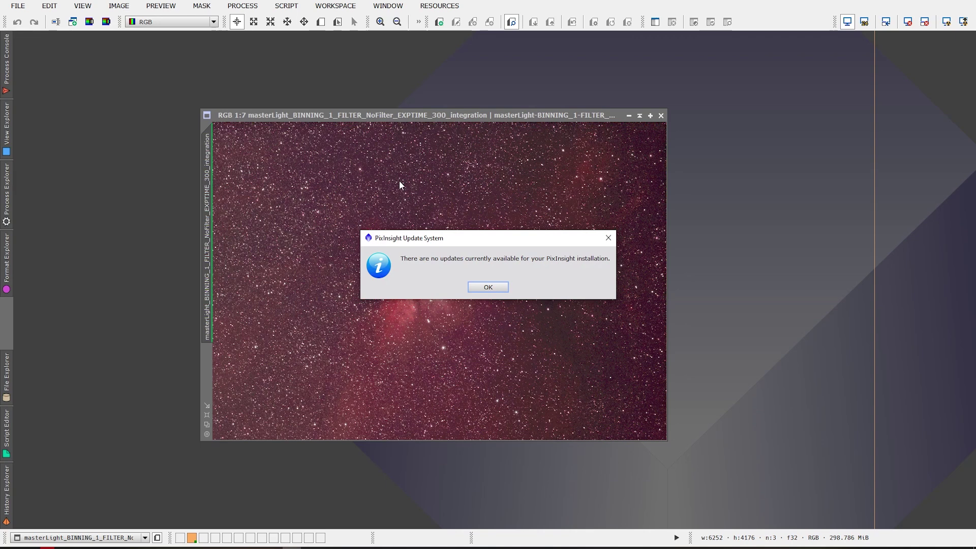
{"action": "left_click", "coordinate": [489, 288]}
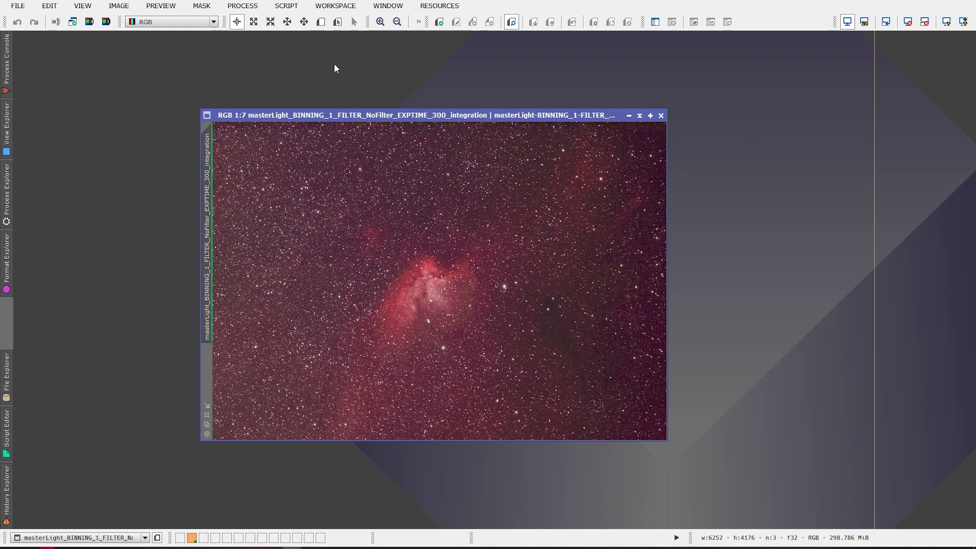
{"action": "left_click", "coordinate": [247, 7]}
{"action": "mouse_move", "coordinate": [257, 456]}
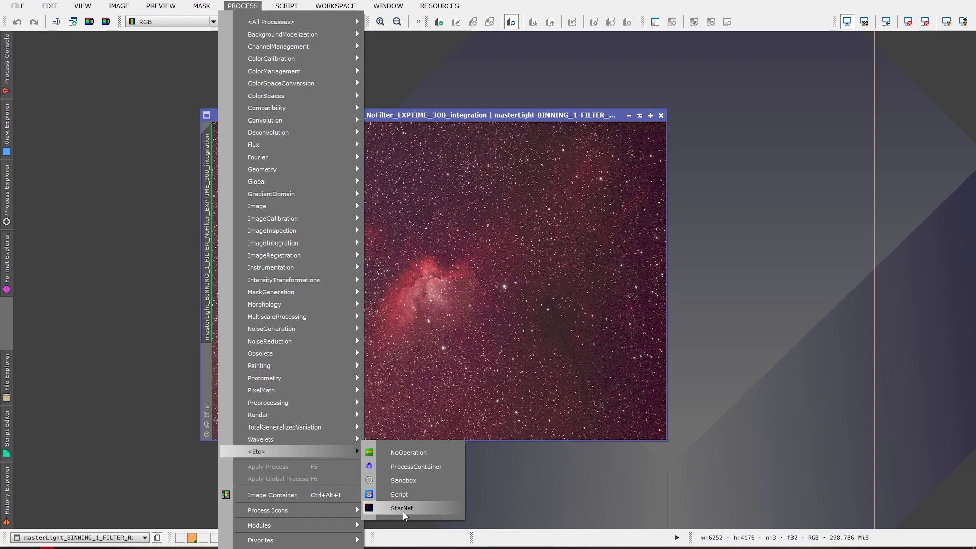
{"action": "left_click", "coordinate": [690, 472]}
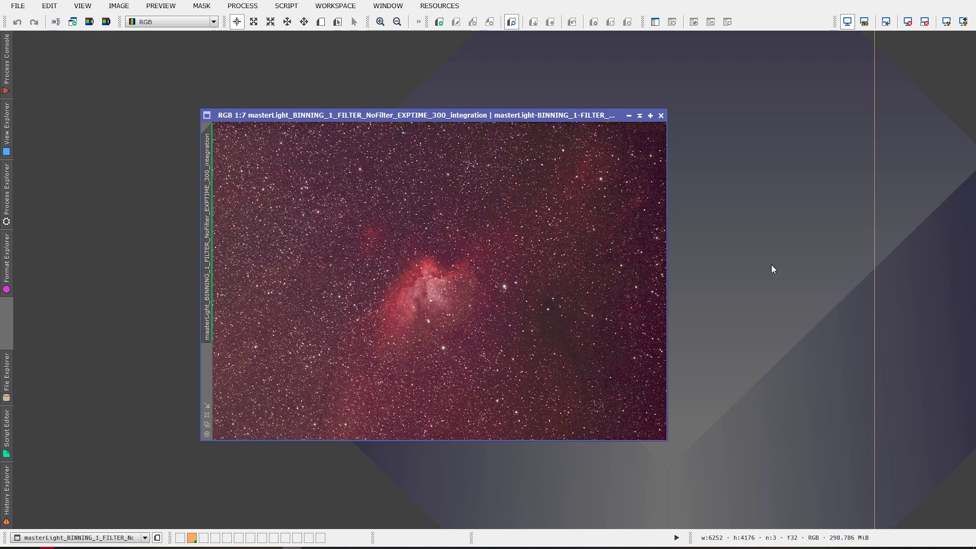
- Reset the screen stretch and apply a fresh STF AutoStretch to the master light
{"action": "left_click_drag", "start_coordinate": [556, 115], "coordinate": [557, 118]}
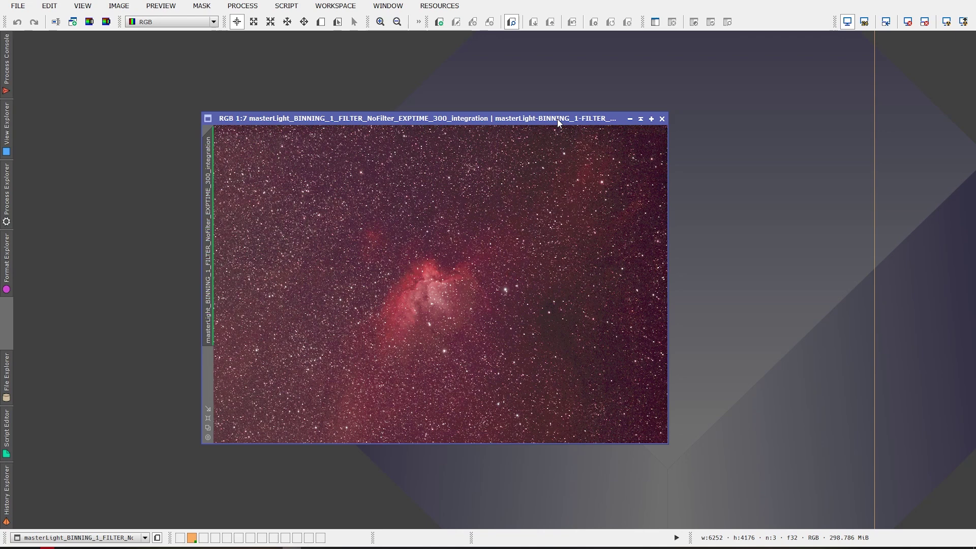
{"action": "left_click", "coordinate": [908, 21]}
{"action": "left_click", "coordinate": [947, 22]}
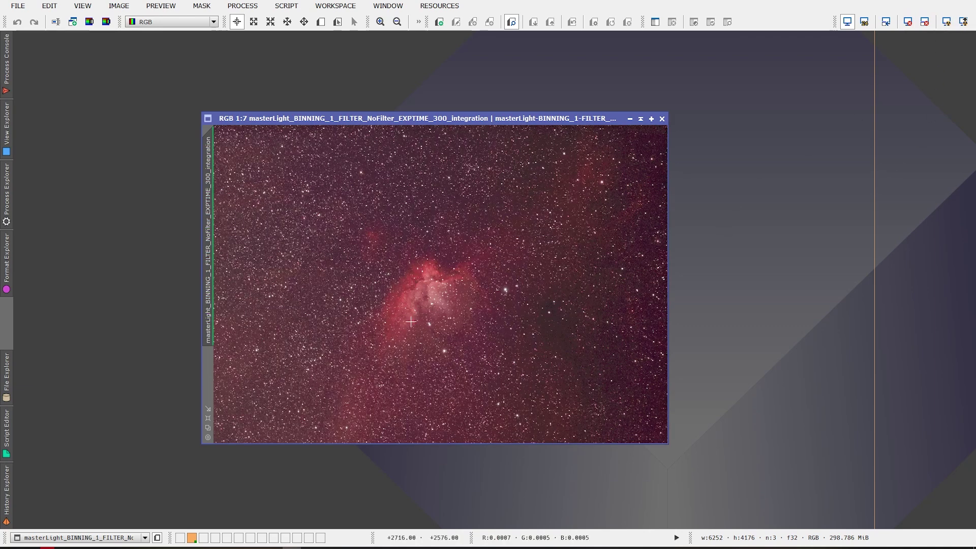
- Zoom and pan so the Wizard Nebula's bright core fills the image window
{"action": "scroll", "coordinate": [411, 321], "scroll_direction": "up", "scroll_amount": 5}
{"action": "scroll", "coordinate": [411, 322], "scroll_direction": "down", "scroll_amount": 1}
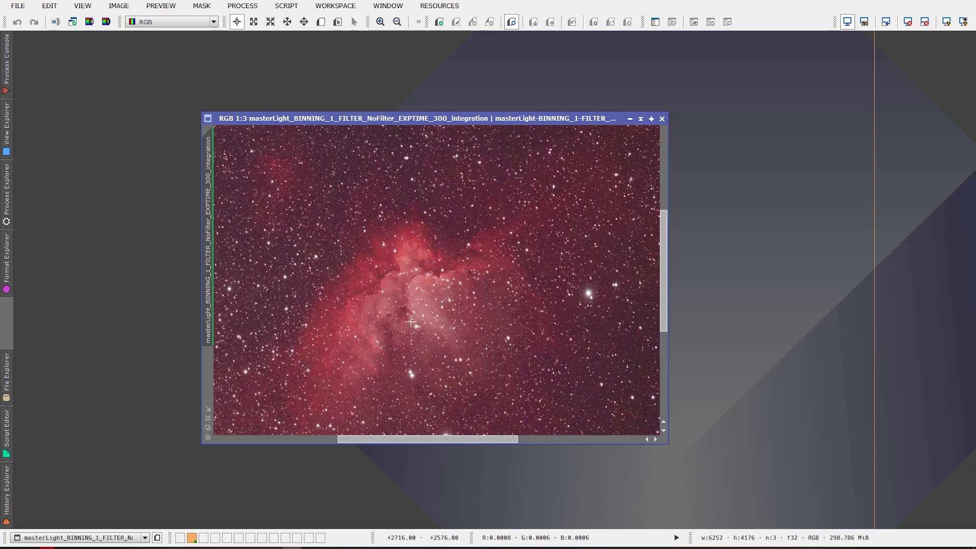
{"action": "left_click_drag", "start_coordinate": [665, 245], "coordinate": [666, 251]}
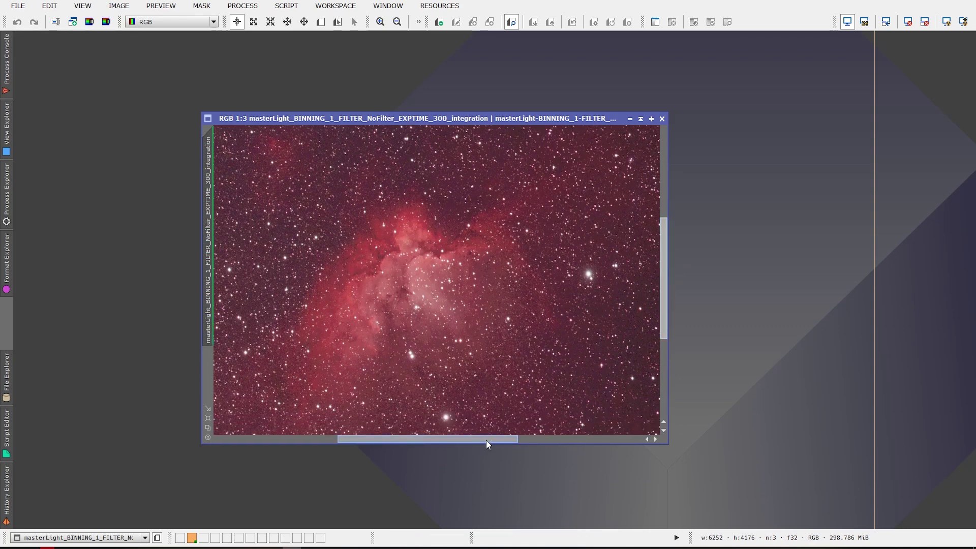
{"action": "left_click_drag", "start_coordinate": [486, 440], "coordinate": [478, 437]}
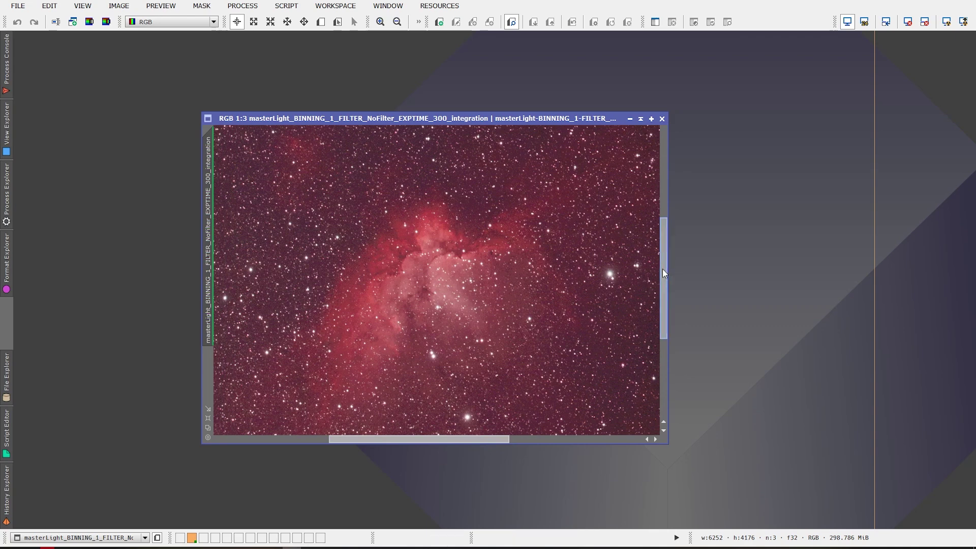
{"action": "left_click_drag", "start_coordinate": [664, 270], "coordinate": [663, 273]}
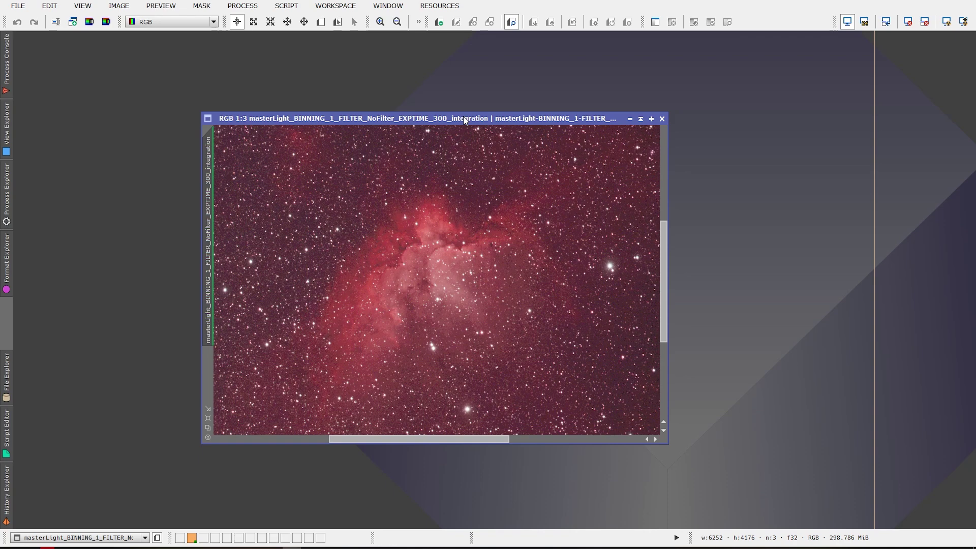
{"action": "left_click", "coordinate": [288, 7]}
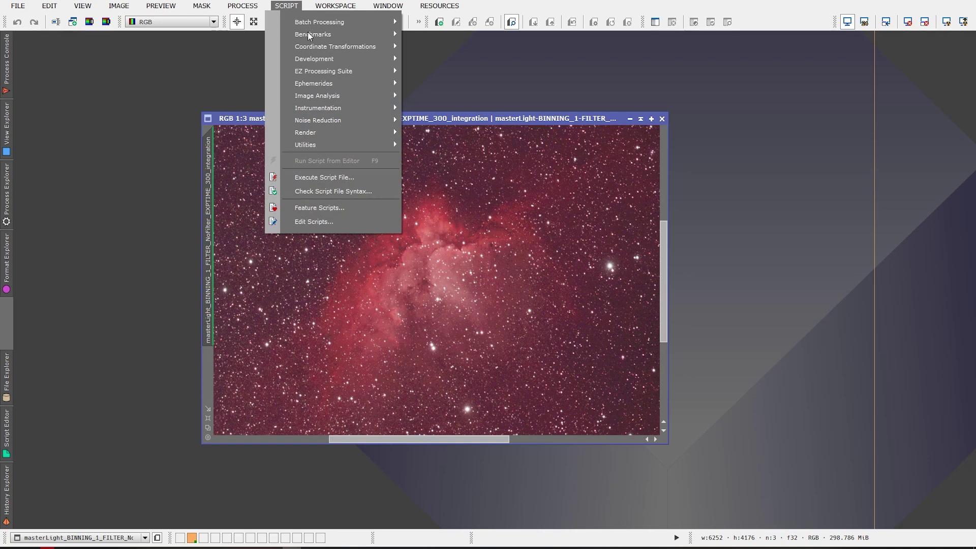
- Show the EZ Processing Suite script submenu and launch EZ Decon
{"action": "mouse_move", "coordinate": [322, 71]}
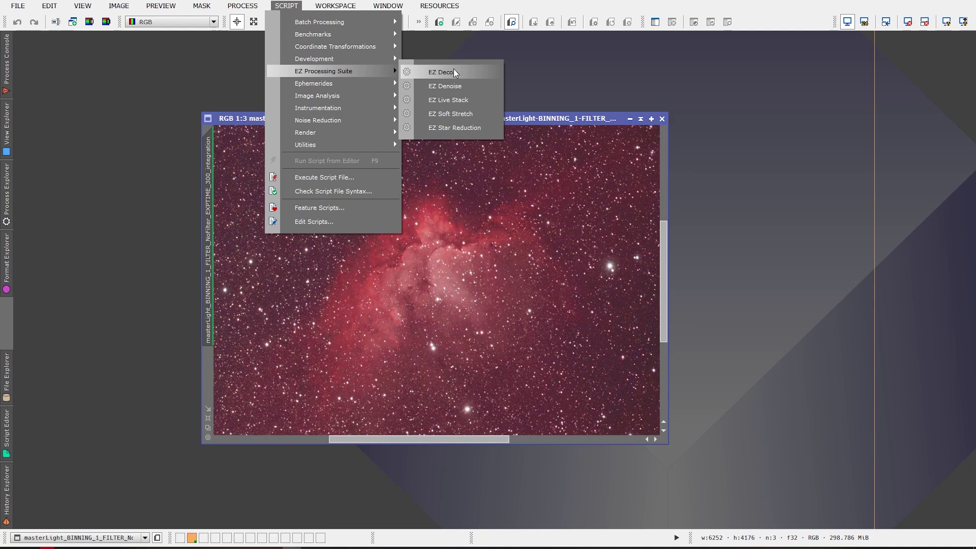
{"action": "left_click", "coordinate": [567, 119]}
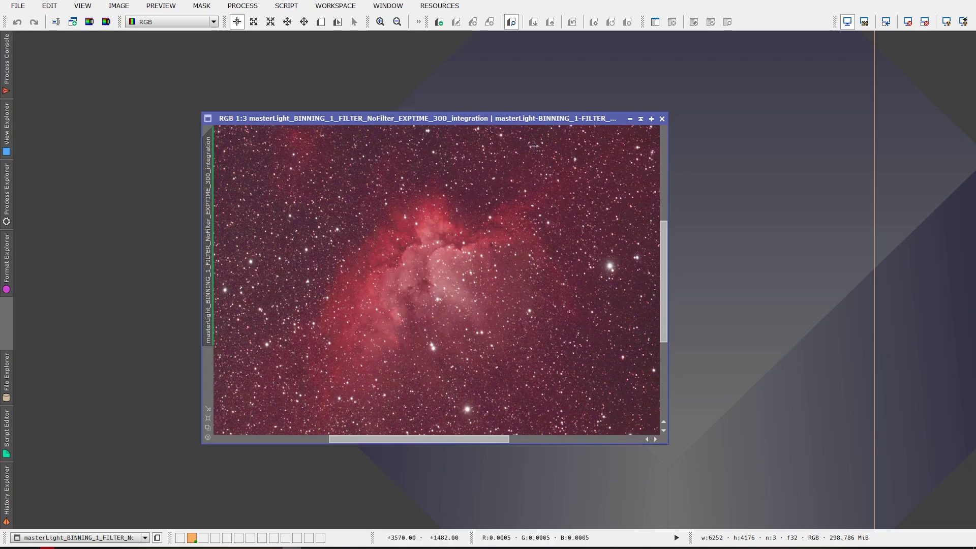
{"action": "left_click", "coordinate": [293, 7]}
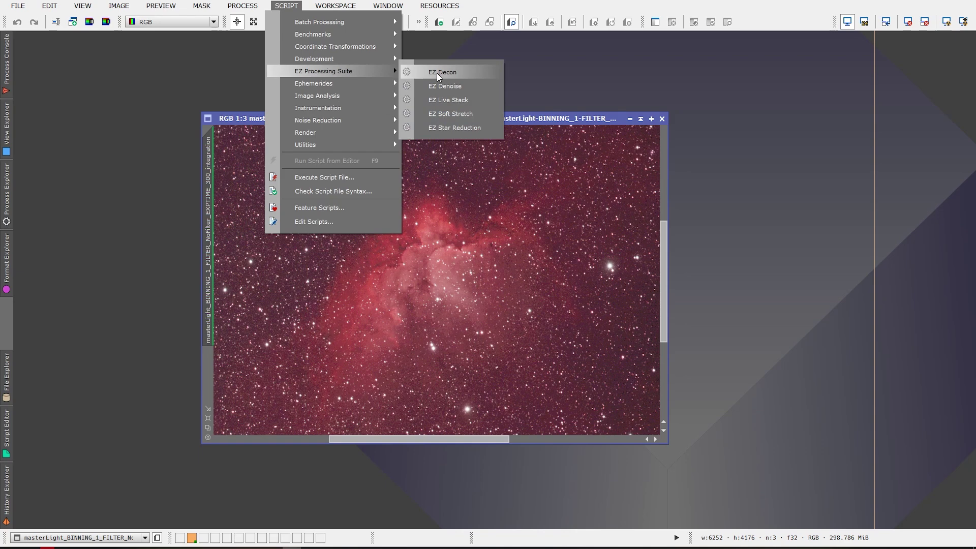
{"action": "left_click", "coordinate": [443, 72]}
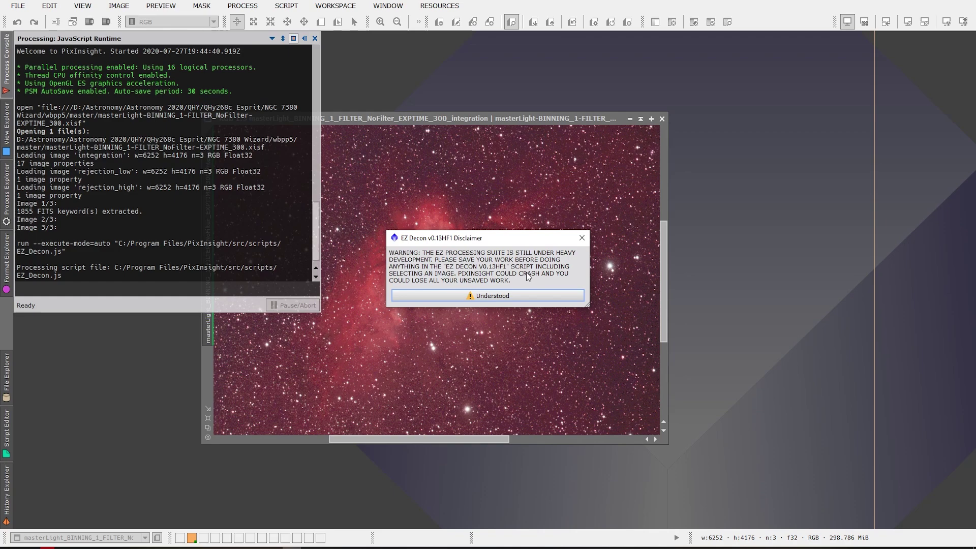
- Accept the EZ Decon disclaimer, read its How To instructions, then close the script
{"action": "left_click", "coordinate": [501, 297]}
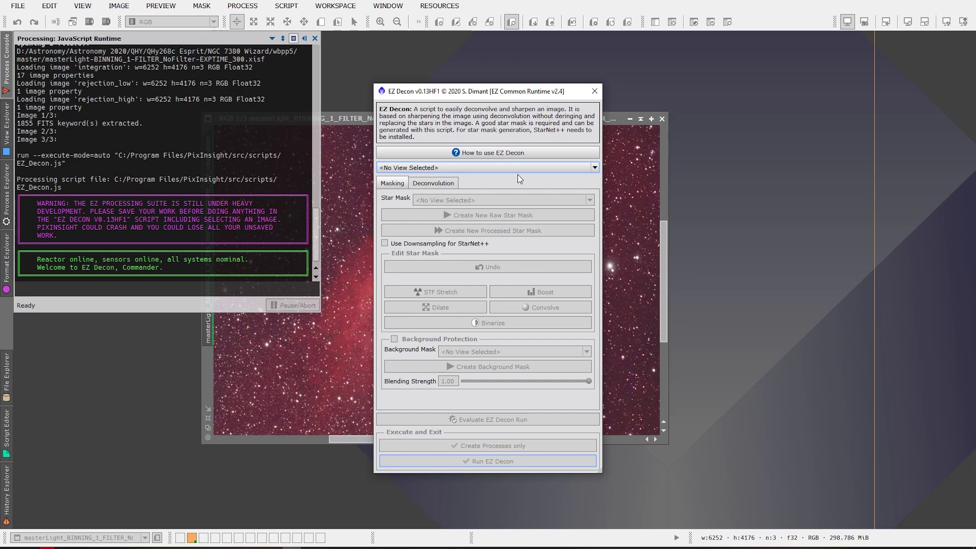
{"action": "left_click", "coordinate": [490, 153]}
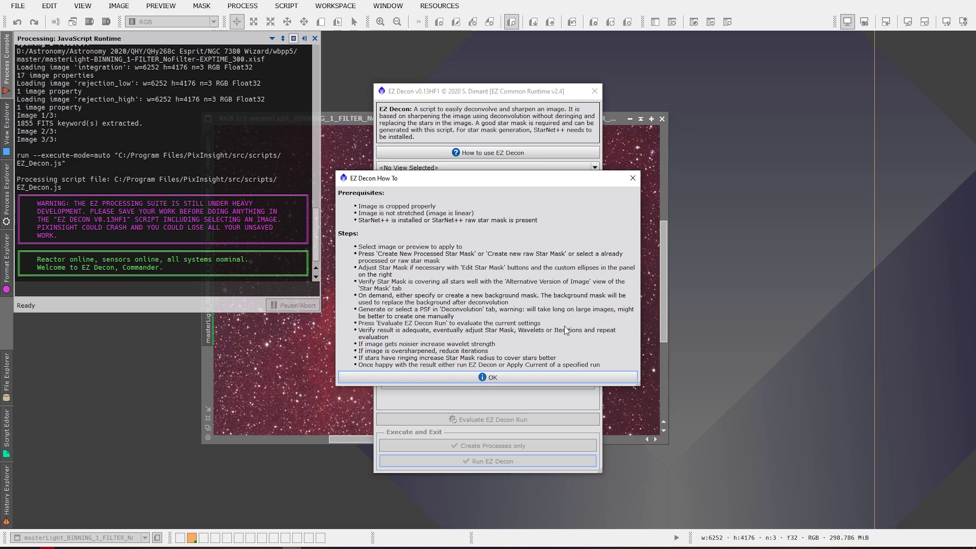
{"action": "left_click", "coordinate": [515, 377]}
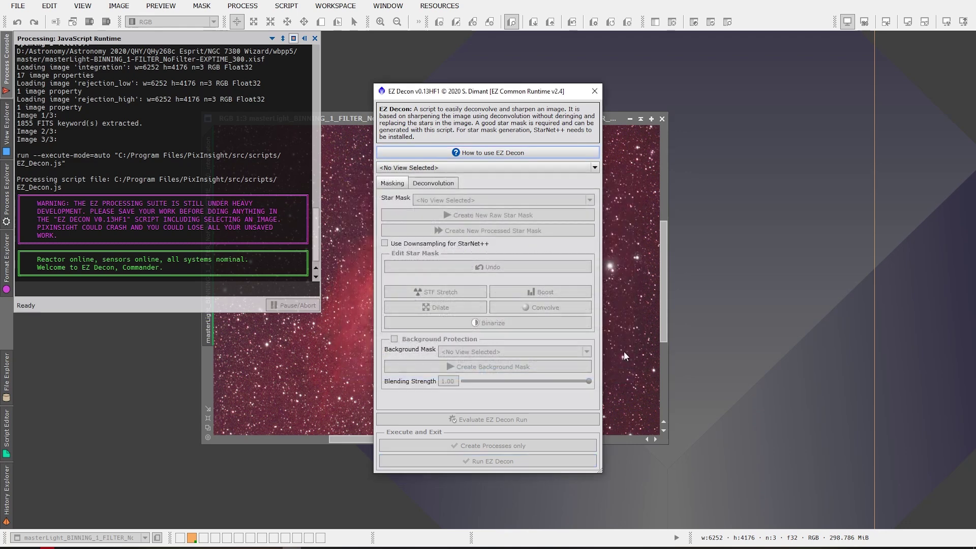
{"action": "left_click", "coordinate": [438, 169]}
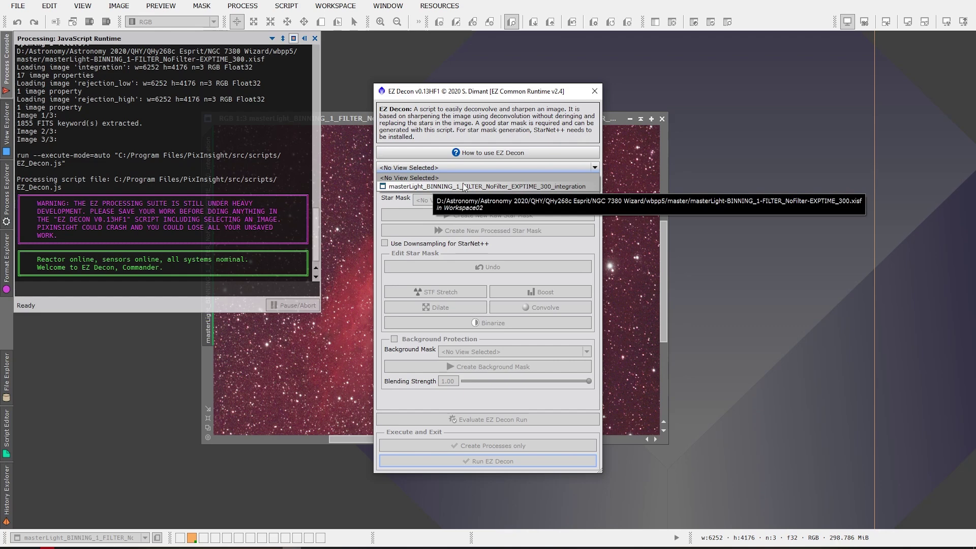
{"action": "left_click", "coordinate": [615, 115]}
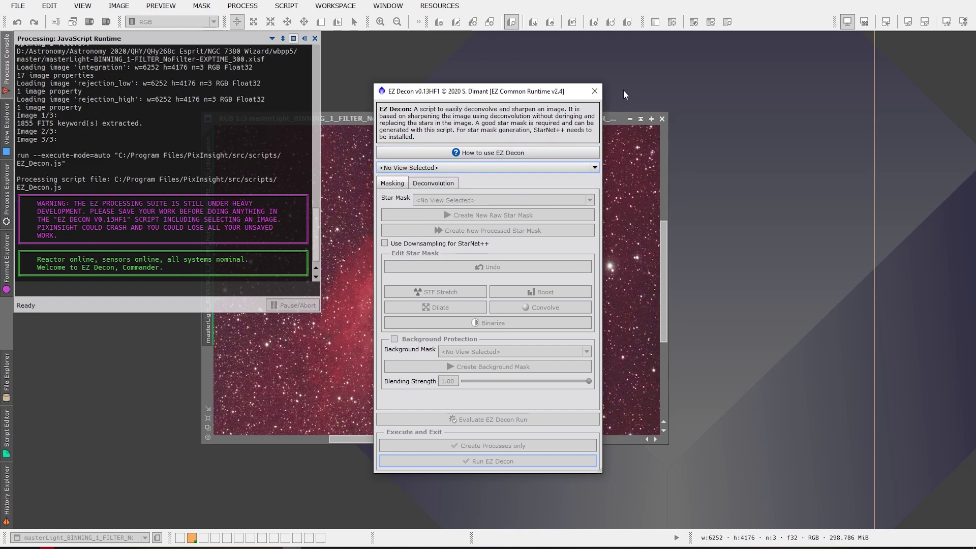
{"action": "left_click", "coordinate": [594, 91]}
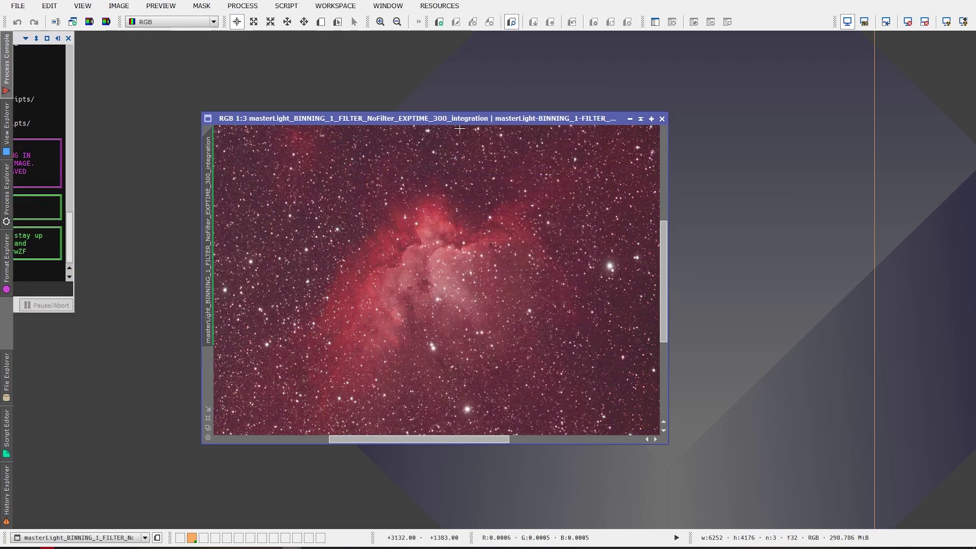
- Rename the master light image's identifier to master_RGB
{"action": "right_click", "coordinate": [208, 193]}
{"action": "left_click", "coordinate": [239, 235]}
{"action": "type", "text": "ma"}
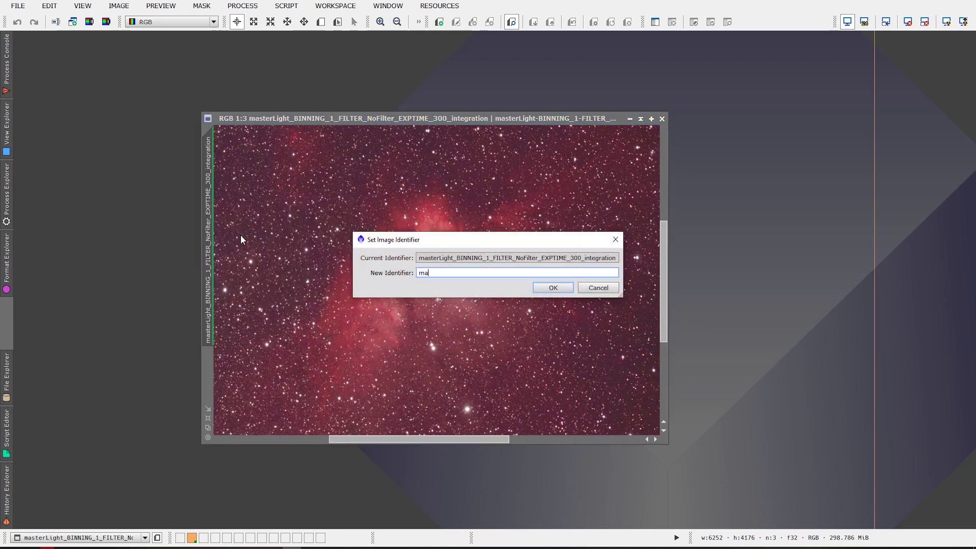
{"action": "type", "text": "ster_RGB"}
{"action": "key", "text": "Return"}
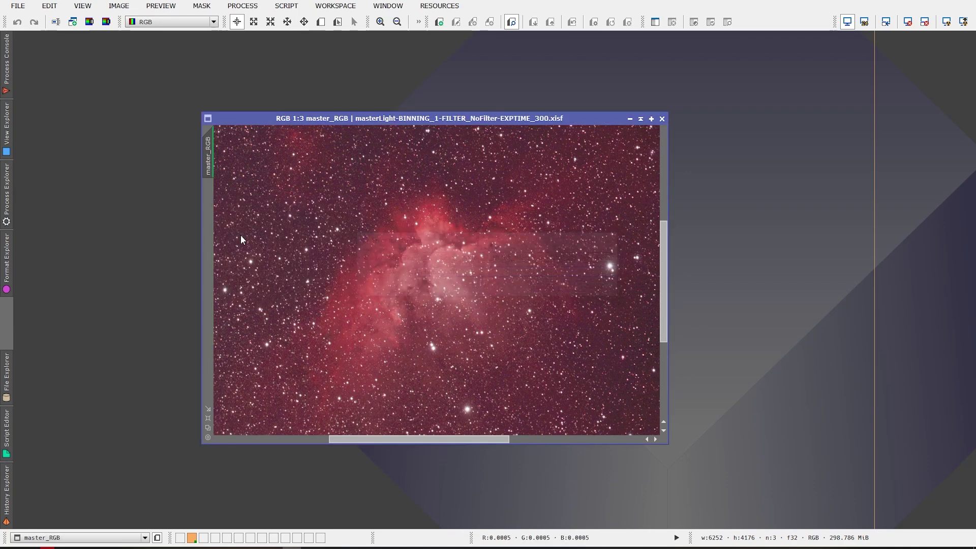
- Launch EZ Decon on master_RGB and create a new processed star mask from it
{"action": "left_click", "coordinate": [285, 5]}
{"action": "mouse_move", "coordinate": [352, 73]}
{"action": "left_click", "coordinate": [478, 82]}
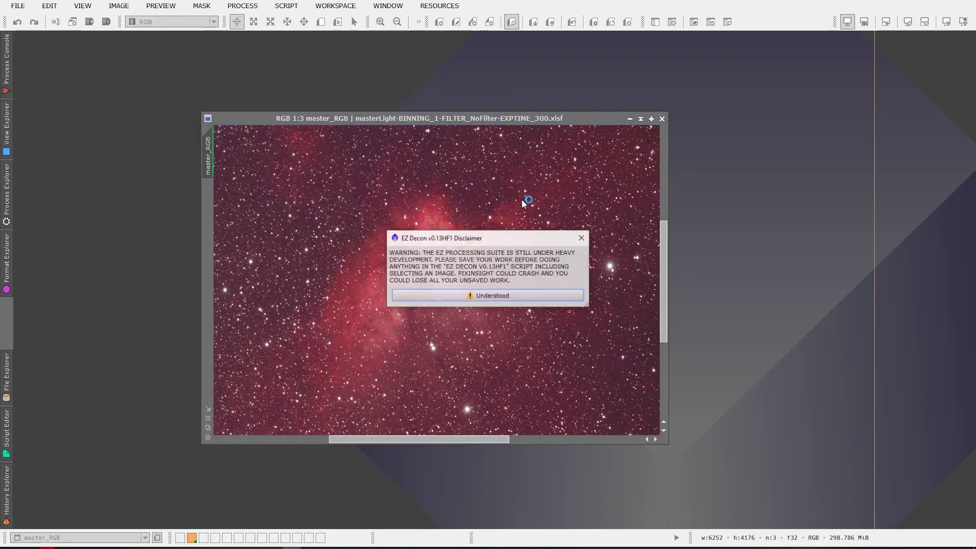
{"action": "left_click", "coordinate": [493, 326]}
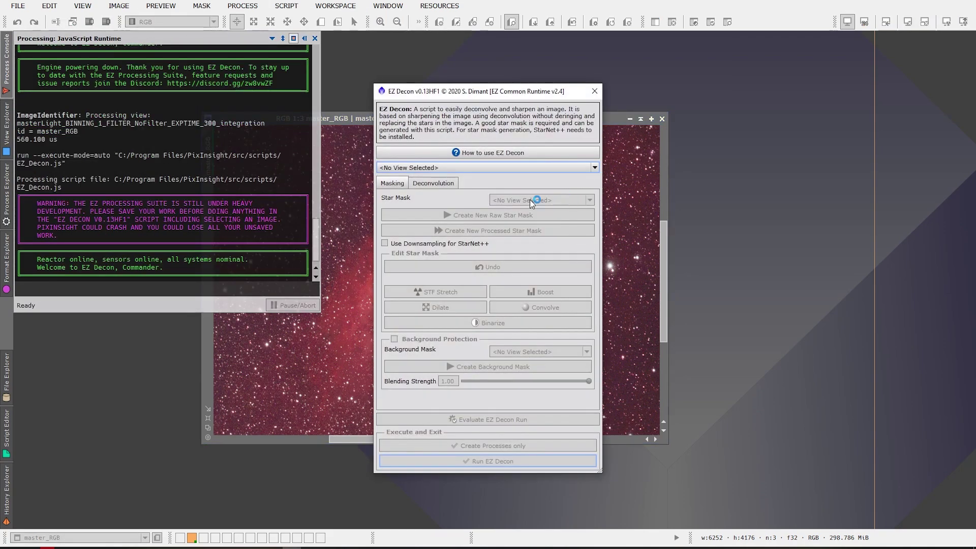
{"action": "left_click", "coordinate": [443, 167]}
{"action": "left_click", "coordinate": [430, 186]}
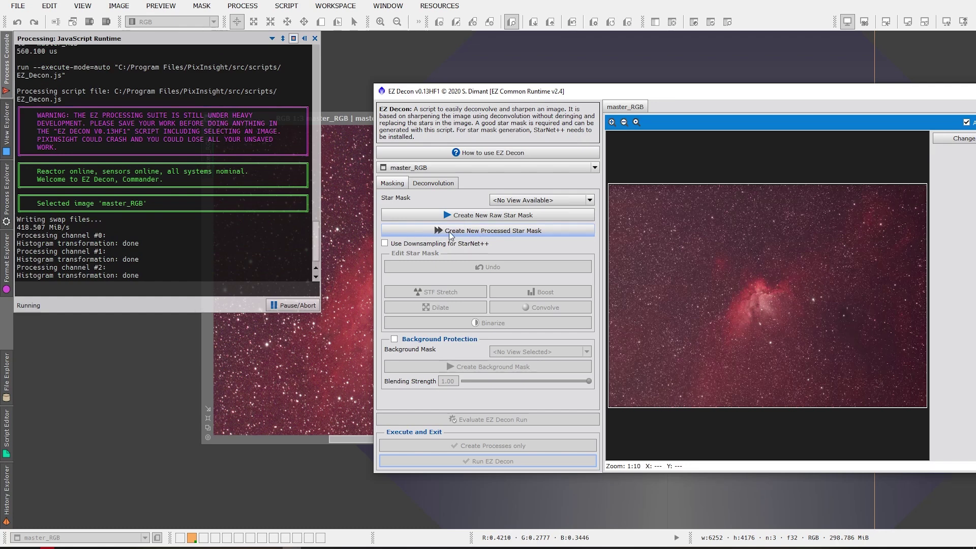
{"action": "left_click", "coordinate": [541, 231]}
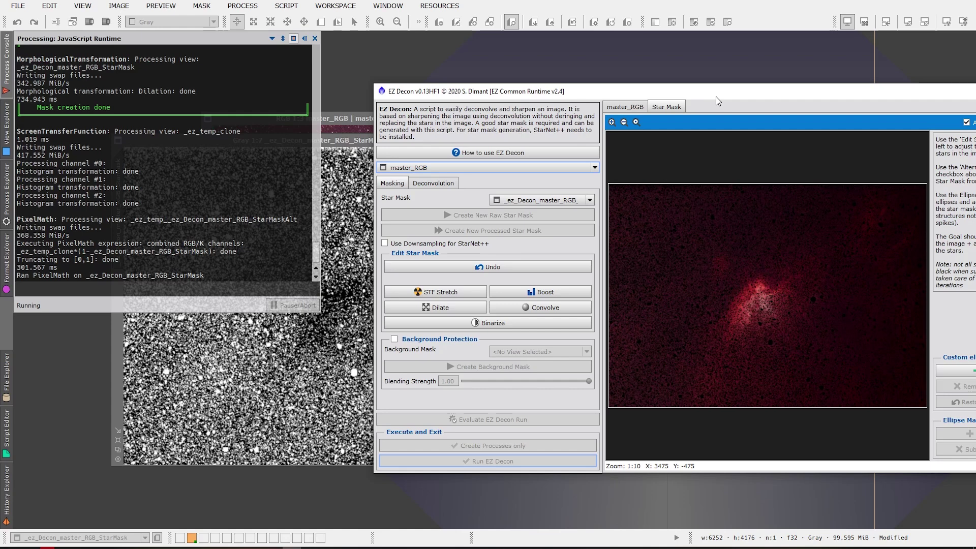
- Confirm _ez_Decon_master_RGB_StarMask as the star mask and bring up the deconvolution settings
{"action": "left_click_drag", "start_coordinate": [718, 101], "coordinate": [682, 98]}
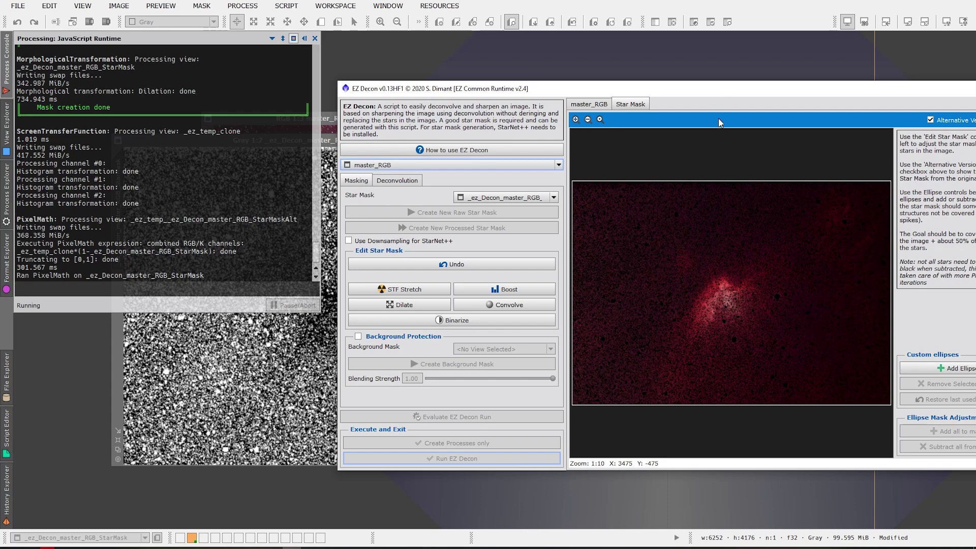
{"action": "mouse_move", "coordinate": [487, 197]}
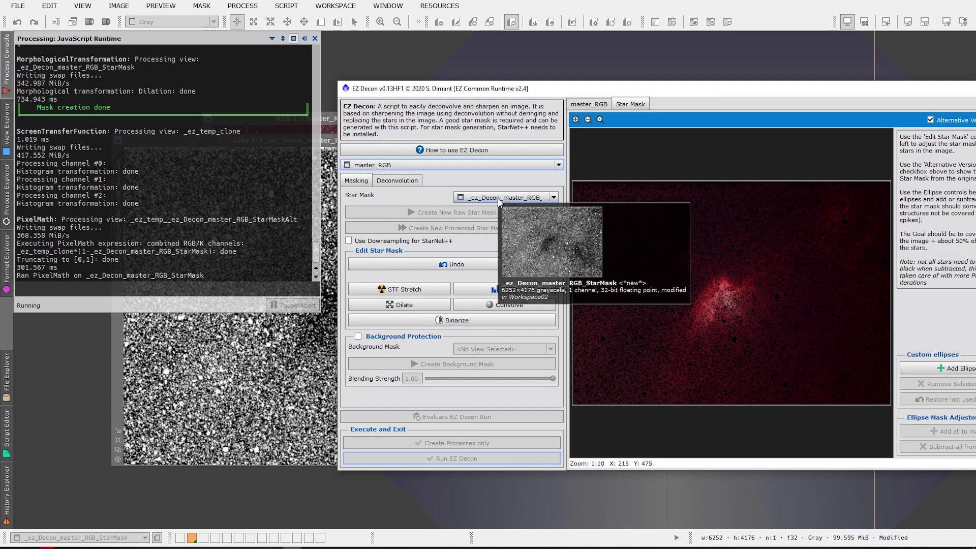
{"action": "left_click", "coordinate": [397, 180]}
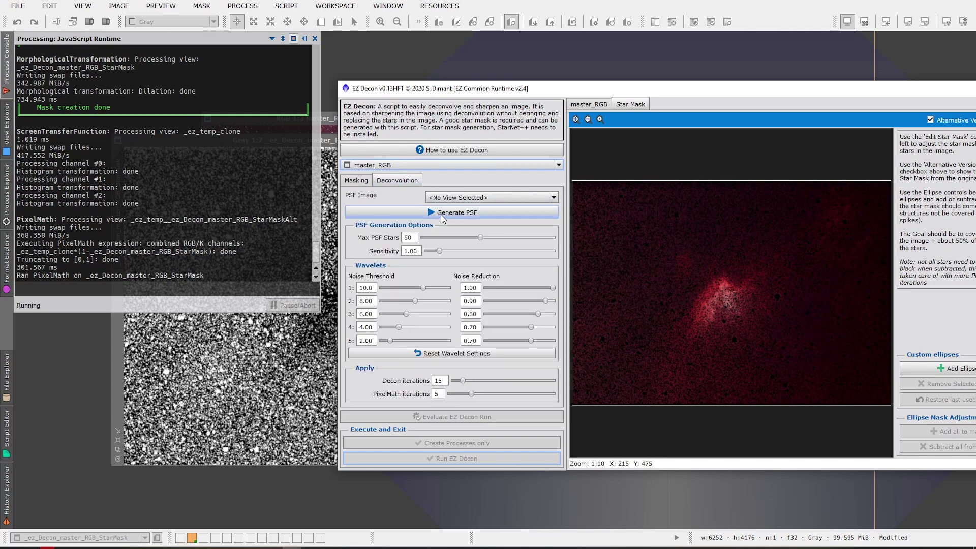
- Generate a PSF from master_RGB's stars and run the EZ Decon deconvolution
{"action": "left_click", "coordinate": [464, 213]}
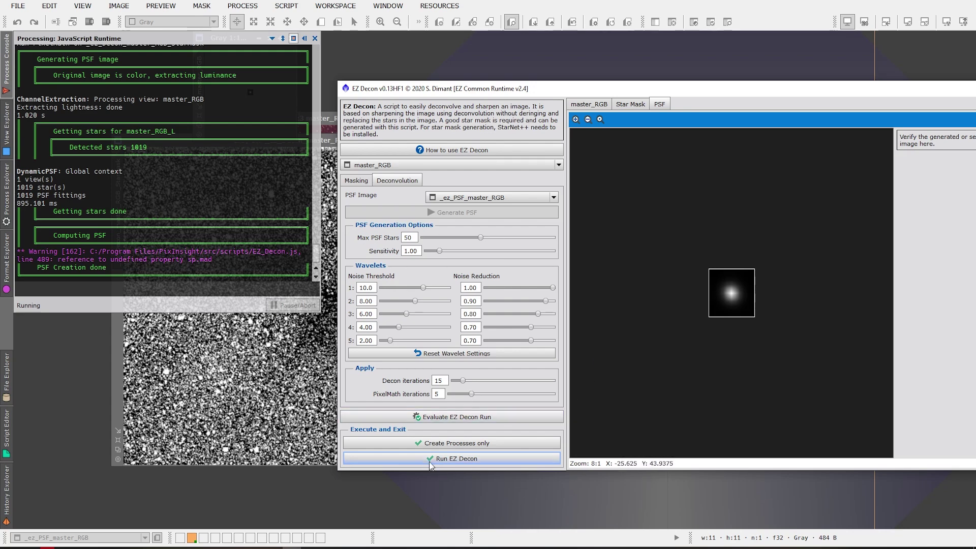
{"action": "left_click", "coordinate": [459, 459]}
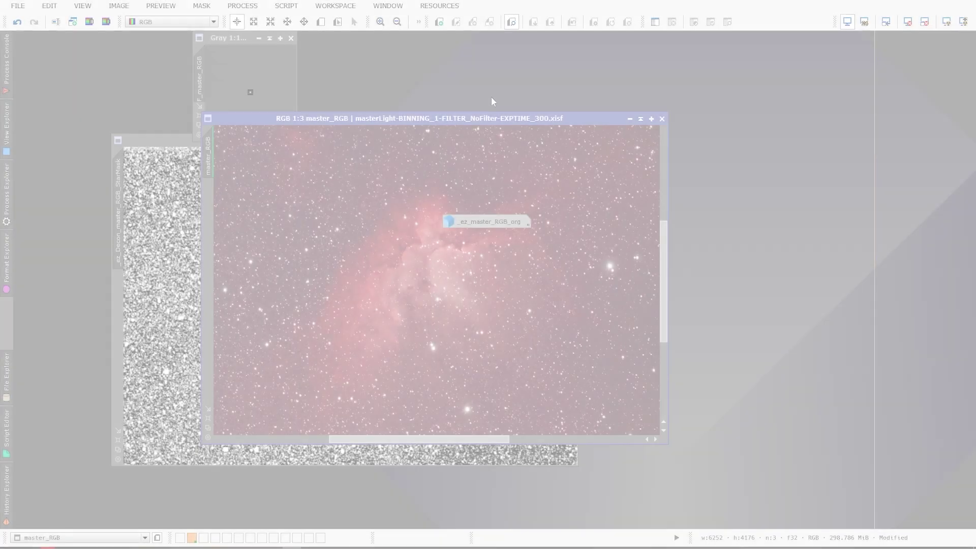
- Open the _ez_master_RGB_org backup, collapse it, and park it at top-left
{"action": "left_click_drag", "start_coordinate": [498, 226], "coordinate": [429, 54]}
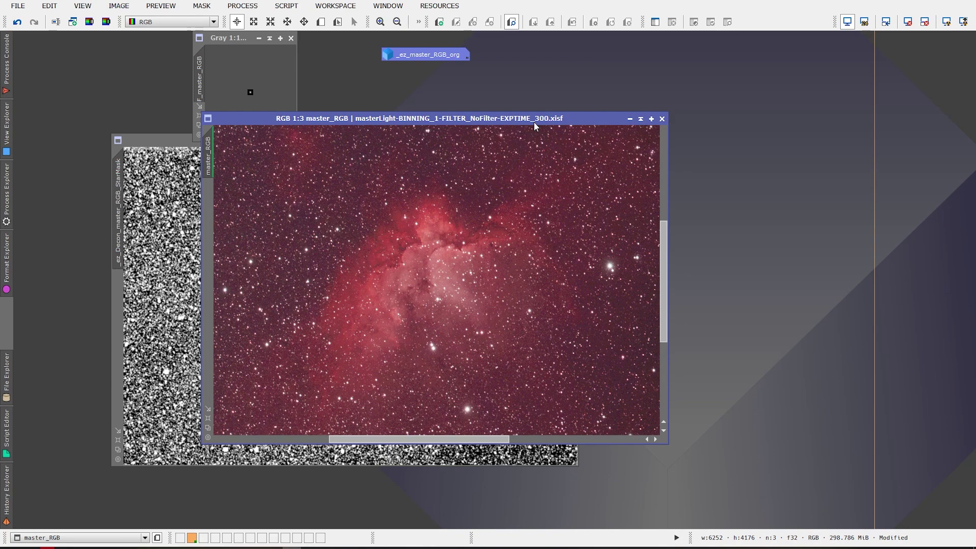
{"action": "double_click", "coordinate": [431, 53]}
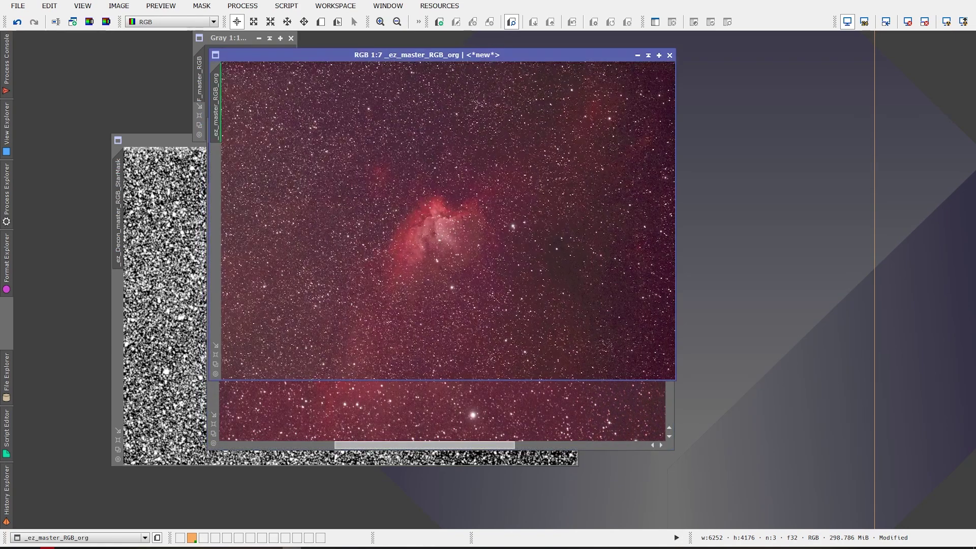
{"action": "key", "text": "ctrl+z"}
{"action": "left_click", "coordinate": [649, 55]}
{"action": "mouse_move", "coordinate": [446, 215]}
{"action": "left_mouse_down"}
{"action": "mouse_move", "coordinate": [170, 50]}
{"action": "mouse_move", "coordinate": [132, 50]}
{"action": "left_mouse_up"}
- Collapse the PSF and star mask windows and park them along the top
{"action": "left_click_drag", "start_coordinate": [243, 38], "coordinate": [831, 64]}
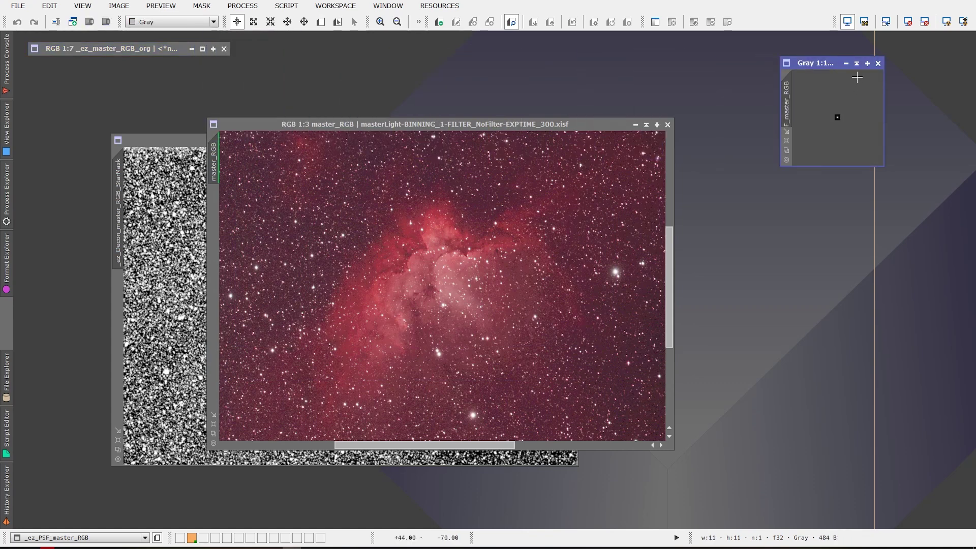
{"action": "double_click", "coordinate": [824, 63]}
{"action": "mouse_move", "coordinate": [824, 63]}
{"action": "left_mouse_down"}
{"action": "mouse_move", "coordinate": [771, 117]}
{"action": "mouse_move", "coordinate": [768, 49]}
{"action": "mouse_move", "coordinate": [652, 36]}
{"action": "left_mouse_up"}
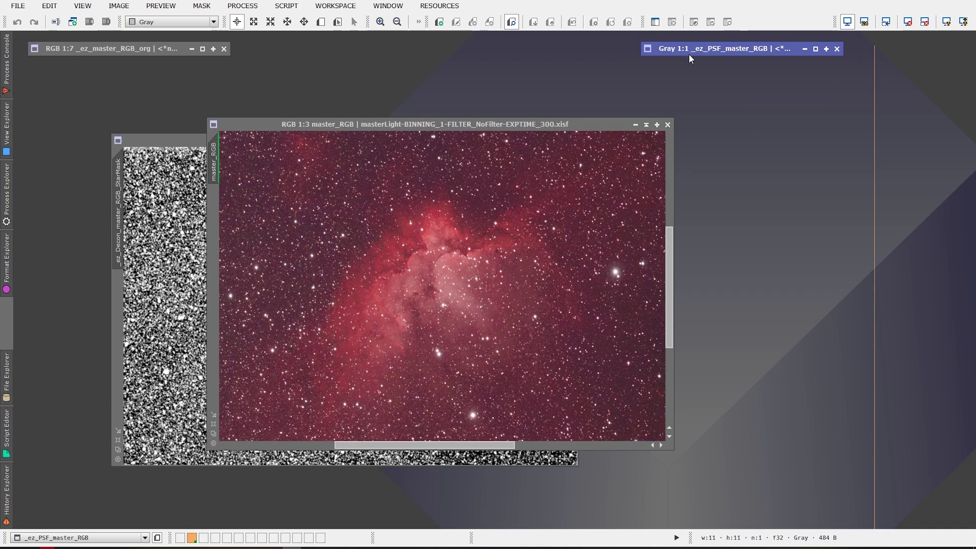
{"action": "key", "text": "ctrl+Tab"}
{"action": "left_click", "coordinate": [550, 143]}
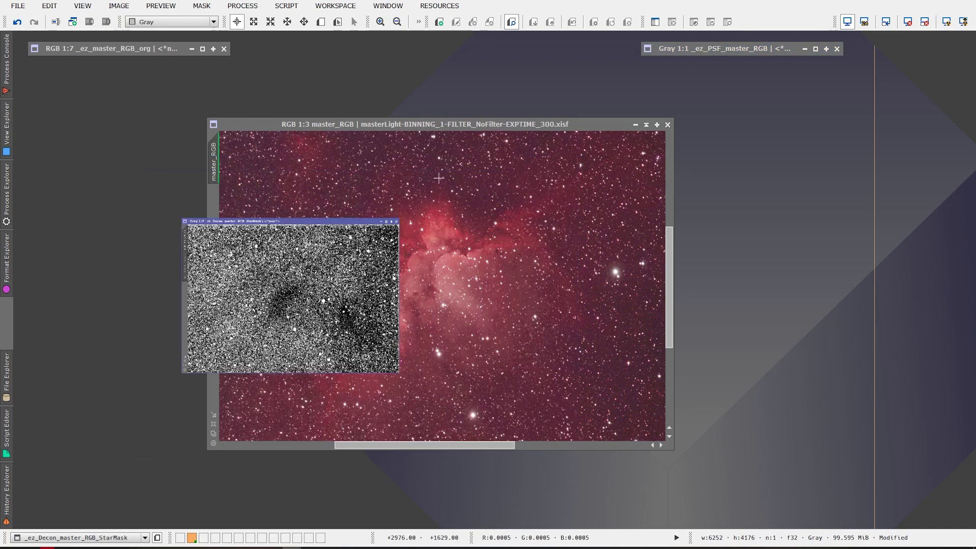
{"action": "mouse_move", "coordinate": [304, 298]}
{"action": "left_mouse_down"}
{"action": "mouse_move", "coordinate": [724, 48]}
{"action": "mouse_move", "coordinate": [708, 60]}
{"action": "left_mouse_up"}
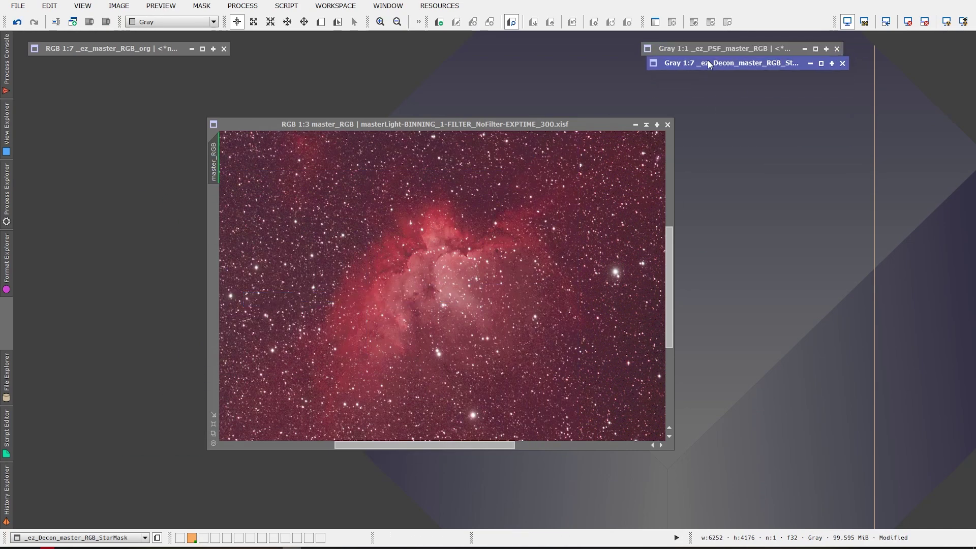
- Shift the deconvolved master_RGB slightly left and zoom in and out to inspect it
{"action": "left_click_drag", "start_coordinate": [548, 127], "coordinate": [505, 125]}
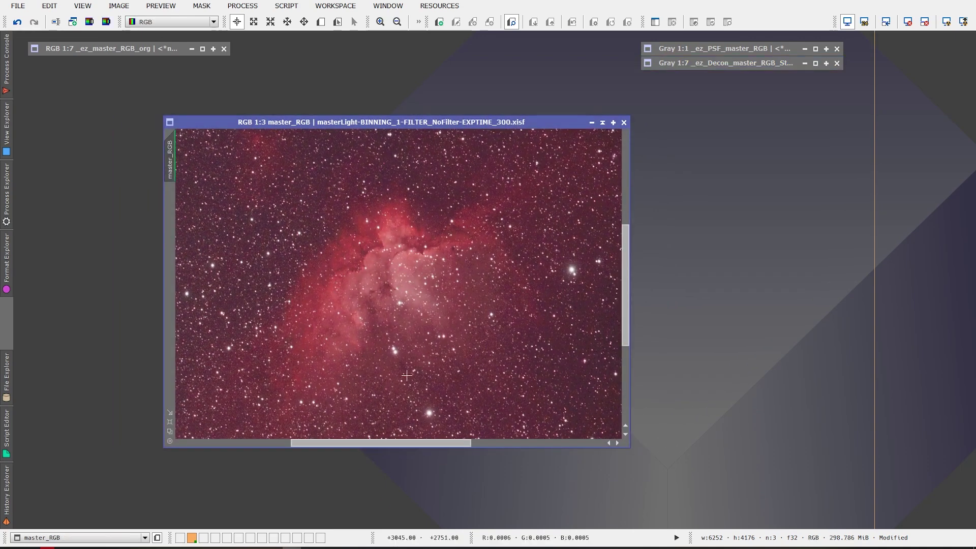
{"action": "scroll", "coordinate": [452, 287], "scroll_direction": "up", "scroll_amount": 2}
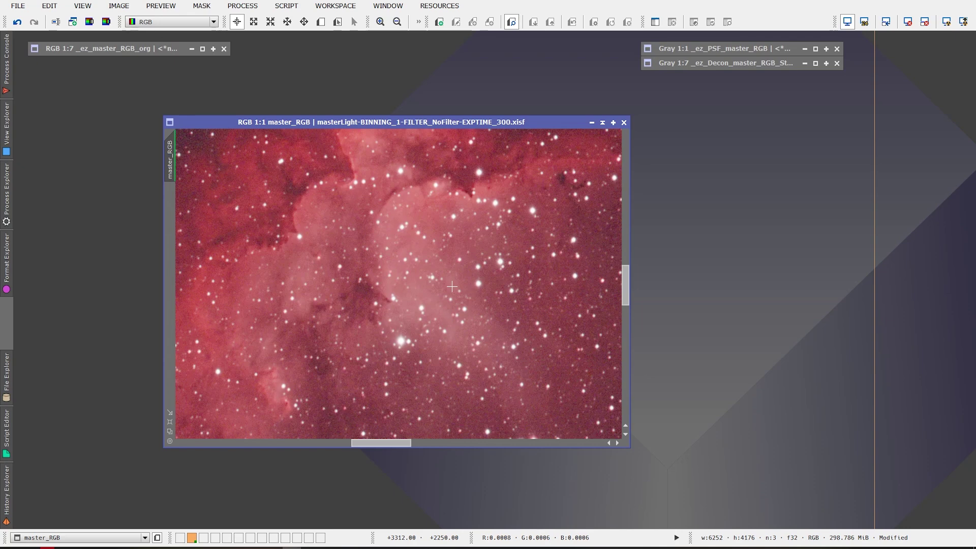
{"action": "scroll", "coordinate": [452, 283], "scroll_direction": "down", "scroll_amount": 2}
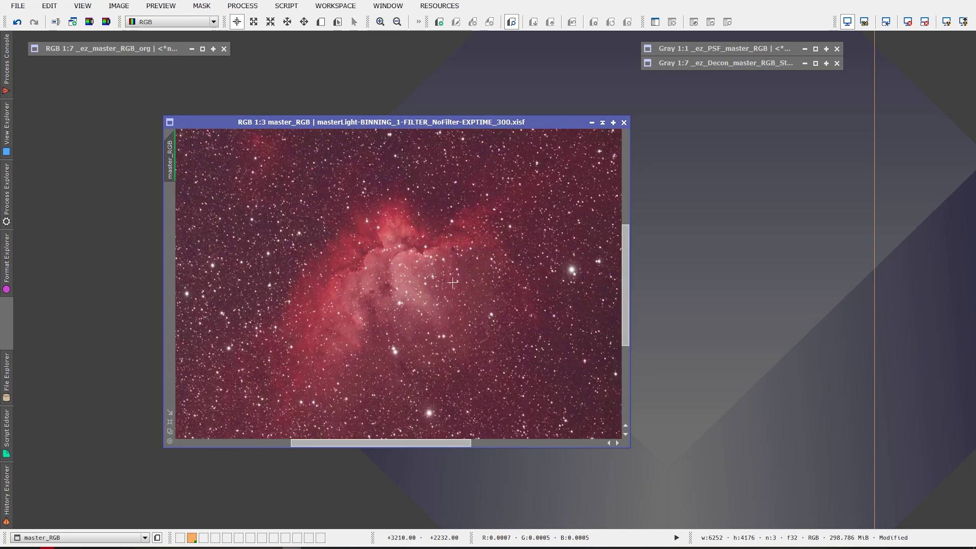
{"action": "left_click", "coordinate": [284, 8]}
- Launch EZ Denoise, accept its warning, and choose master_RGB as the target image
{"action": "mouse_move", "coordinate": [322, 72]}
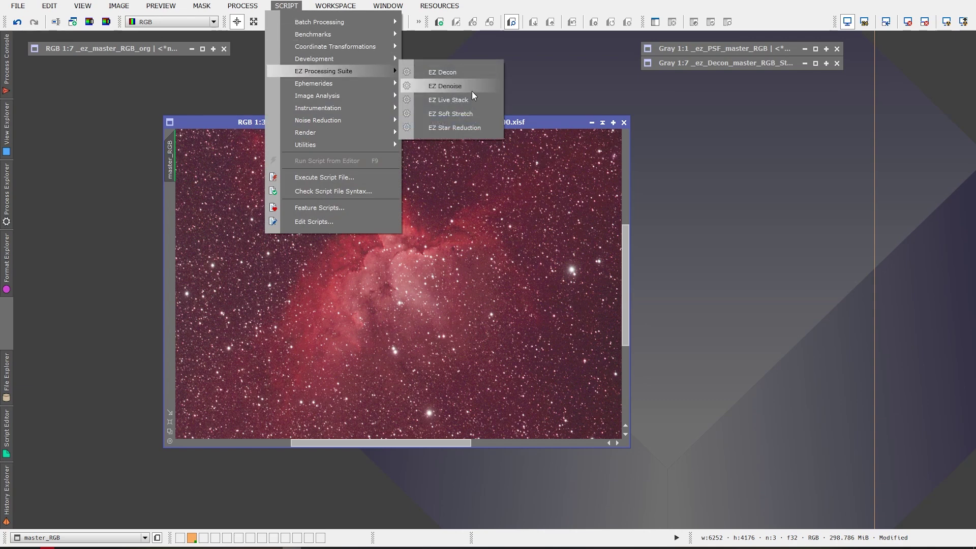
{"action": "left_click", "coordinate": [437, 87]}
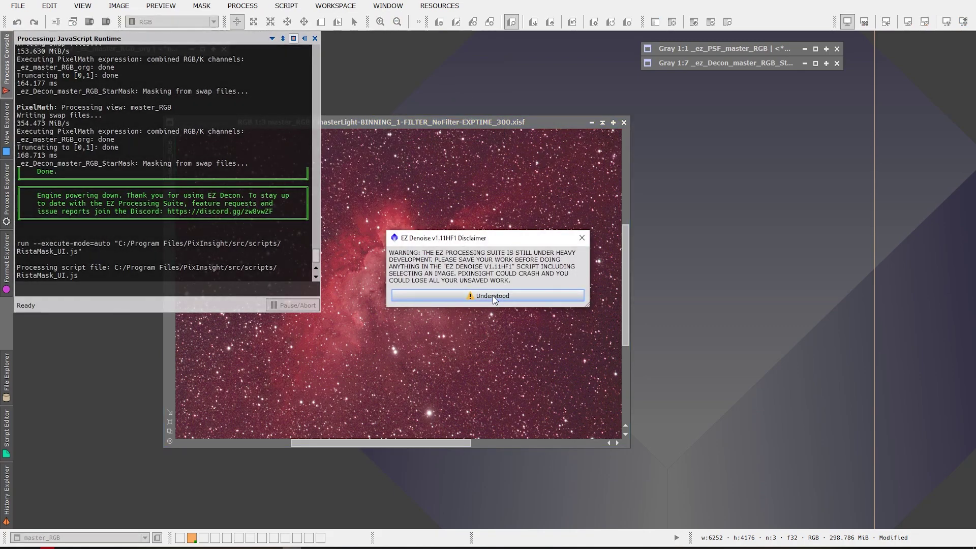
{"action": "left_click", "coordinate": [493, 295]}
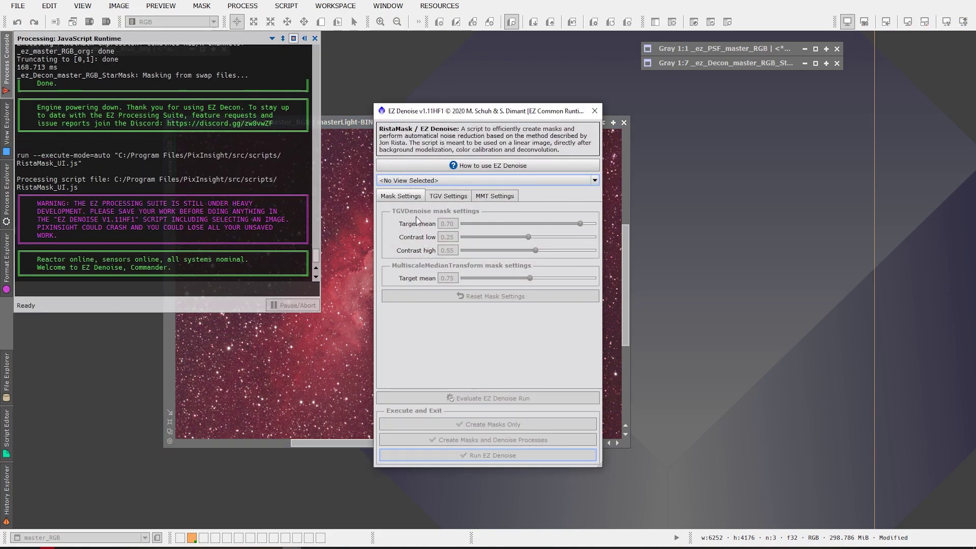
{"action": "left_click", "coordinate": [412, 181]}
{"action": "left_click", "coordinate": [411, 198]}
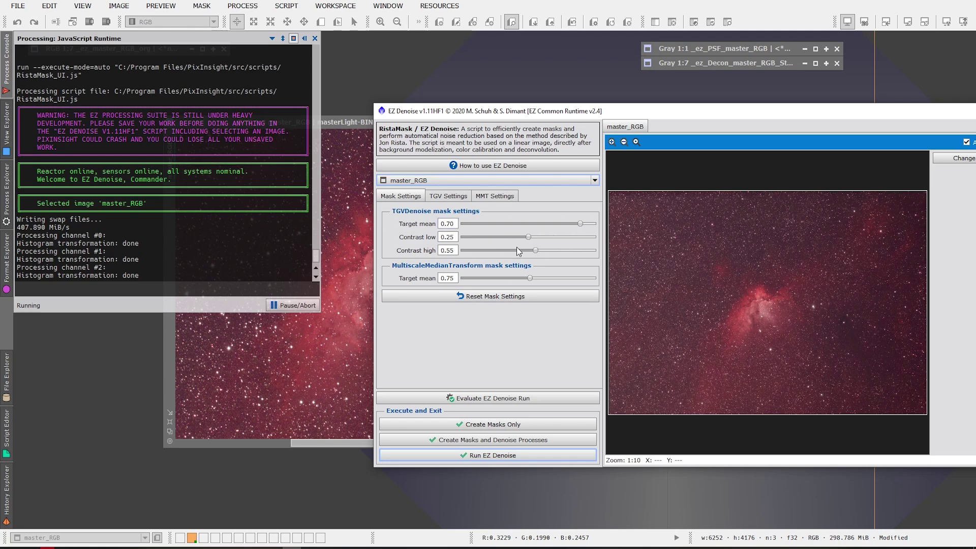
- Review EZ Denoise's TGV and MultiscaleMedianTransform settings, ending back on the mask settings
{"action": "left_click", "coordinate": [446, 202]}
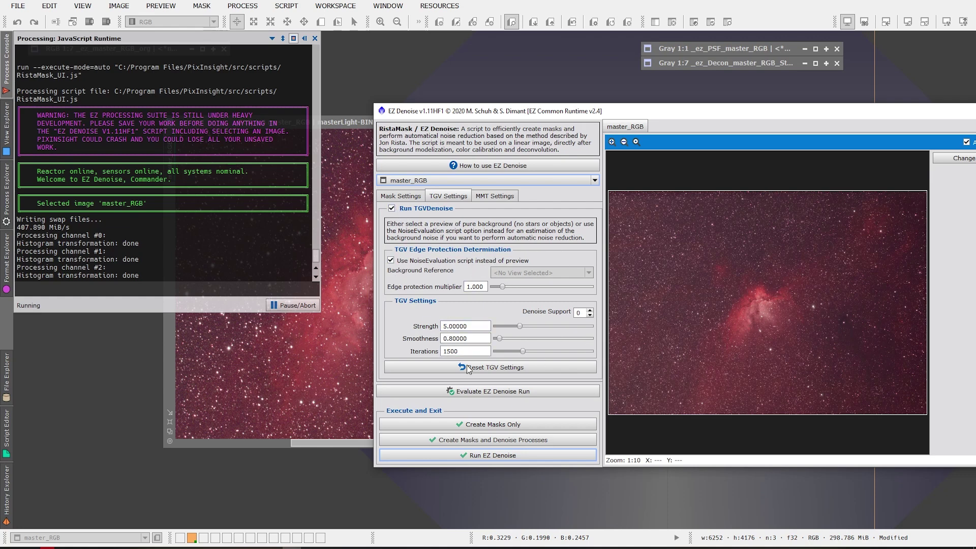
{"action": "left_click", "coordinate": [496, 197]}
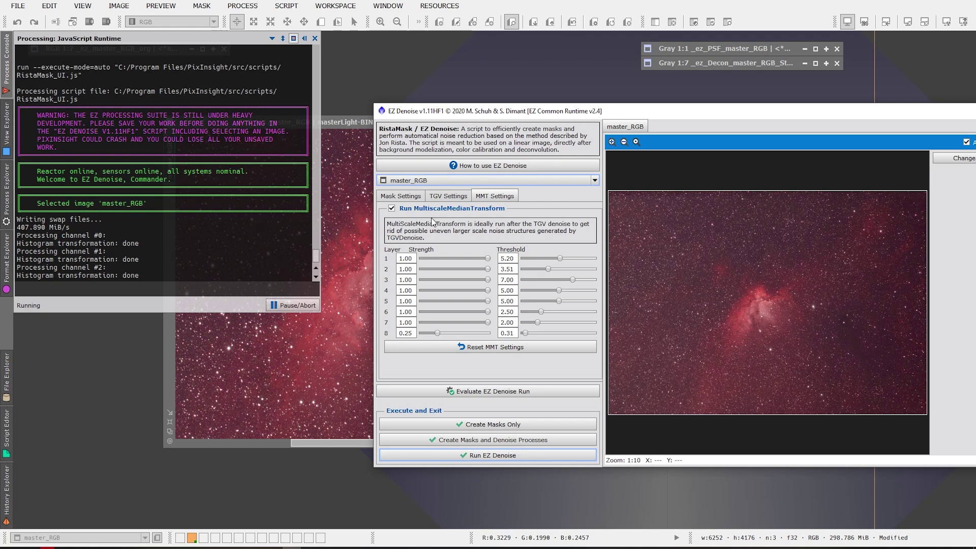
{"action": "left_click", "coordinate": [406, 197]}
{"action": "left_click", "coordinate": [448, 197]}
{"action": "left_click", "coordinate": [497, 198]}
{"action": "left_click", "coordinate": [407, 196]}
{"action": "left_click", "coordinate": [448, 197]}
{"action": "left_click", "coordinate": [494, 197]}
{"action": "left_click", "coordinate": [405, 200]}
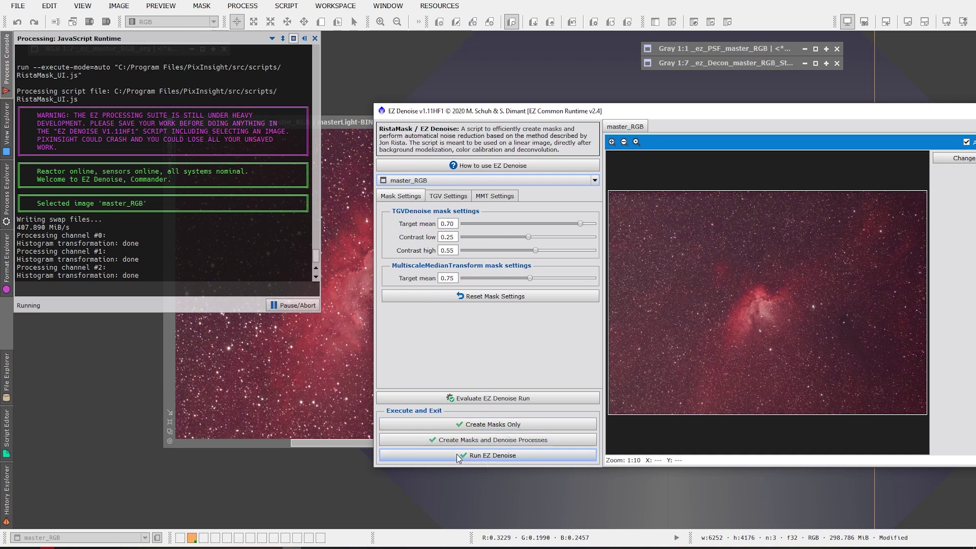
- Run EZ Denoise on master_RGB and zoom in and out to inspect the result
{"action": "left_click", "coordinate": [515, 455]}
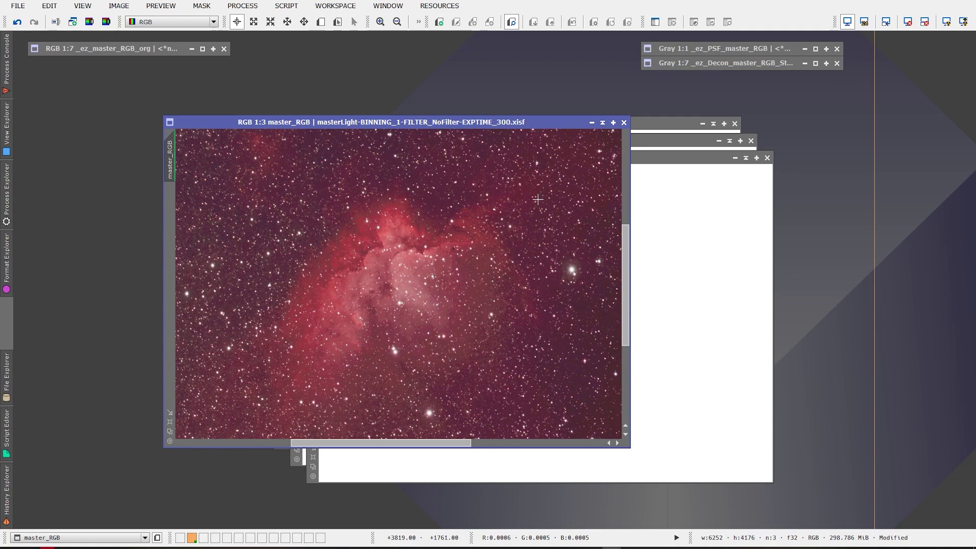
{"action": "scroll", "coordinate": [426, 230], "scroll_direction": "up", "scroll_amount": 5}
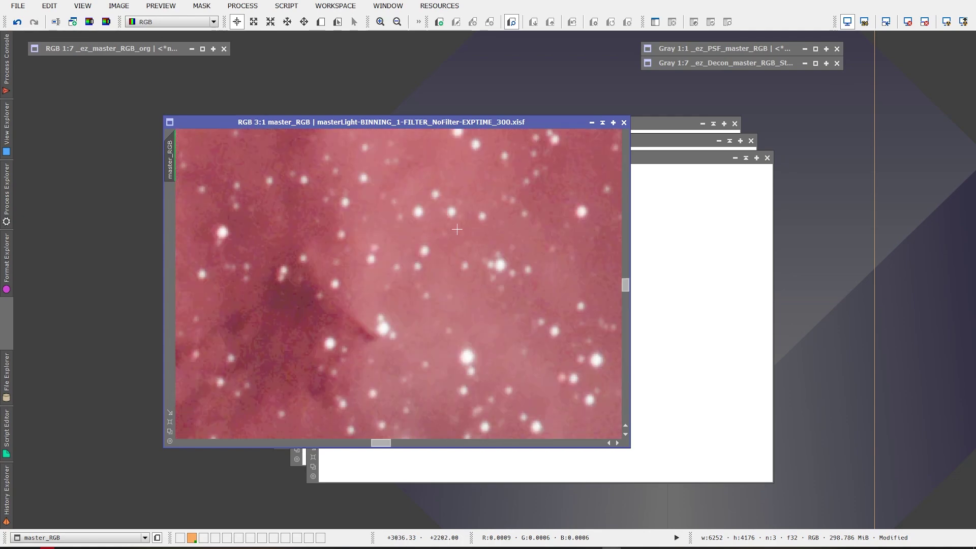
{"action": "scroll", "coordinate": [361, 257], "scroll_direction": "down", "scroll_amount": 4}
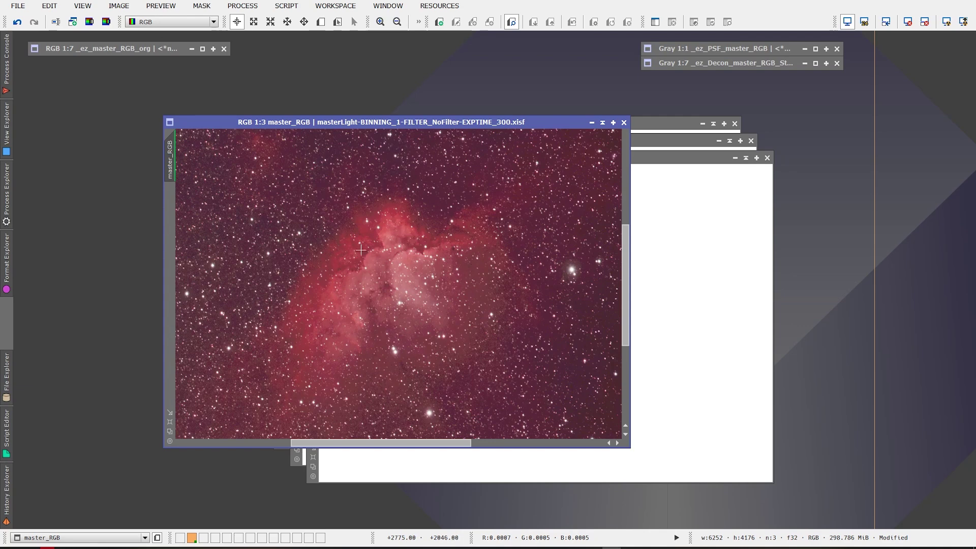
{"action": "left_click", "coordinate": [298, 7]}
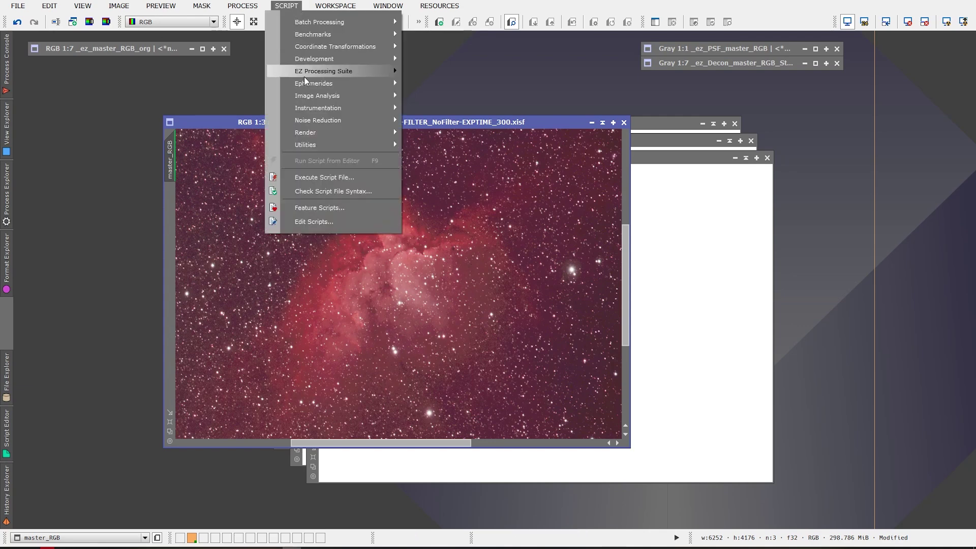
- Remove master_RGB's screen stretch and start EZ Soft Stretch past its disclaimer, listing target images
{"action": "mouse_move", "coordinate": [324, 70]}
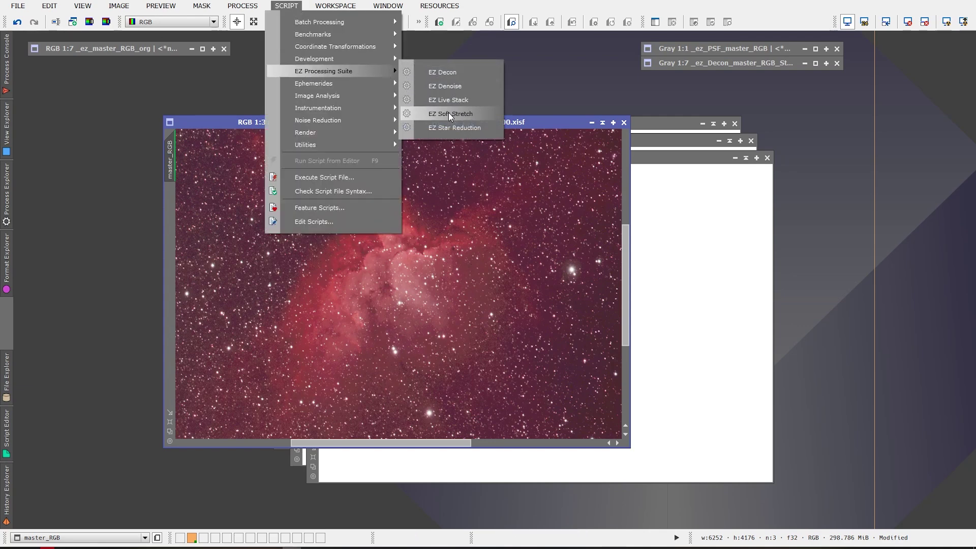
{"action": "left_click", "coordinate": [748, 106]}
{"action": "left_click", "coordinate": [908, 22]}
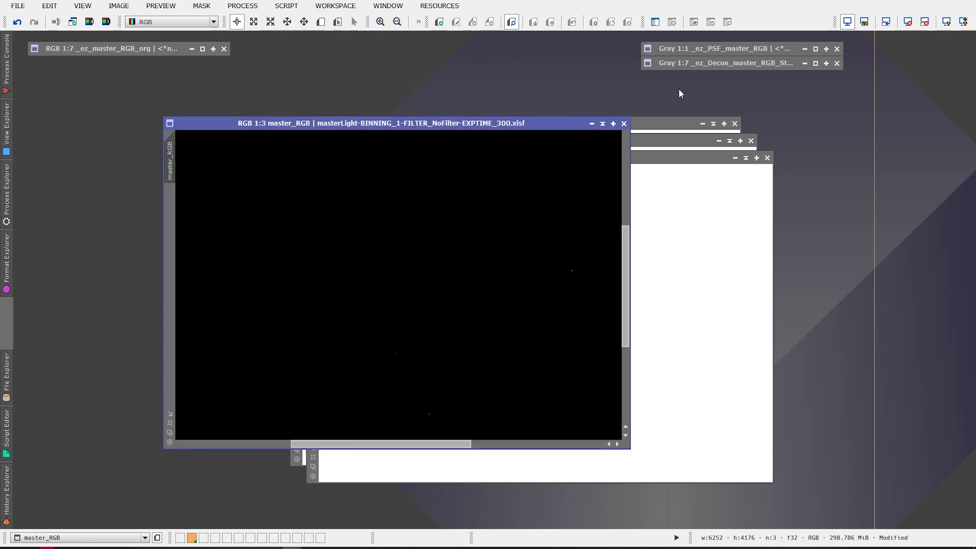
{"action": "left_click", "coordinate": [286, 6]}
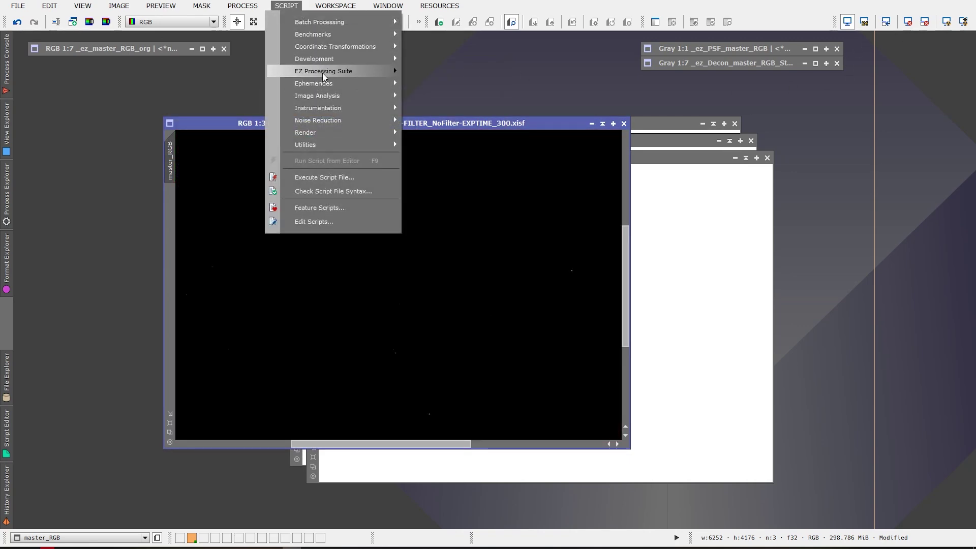
{"action": "mouse_move", "coordinate": [348, 73]}
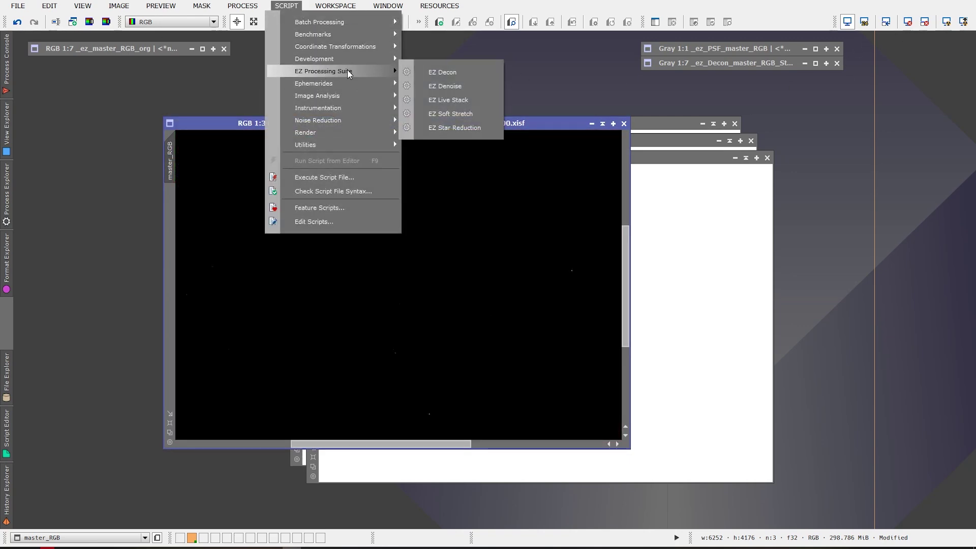
{"action": "left_click", "coordinate": [452, 114]}
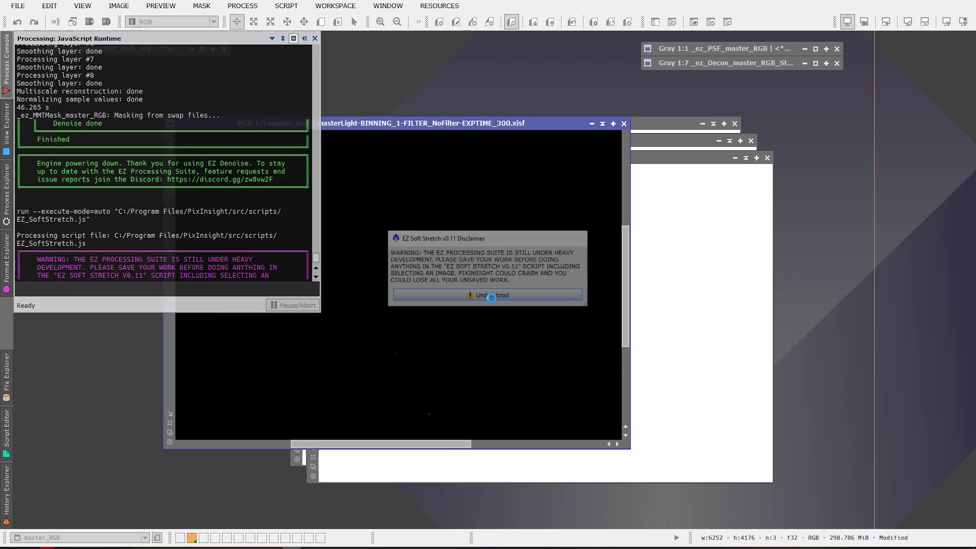
{"action": "left_click", "coordinate": [546, 295]}
{"action": "left_click", "coordinate": [432, 193]}
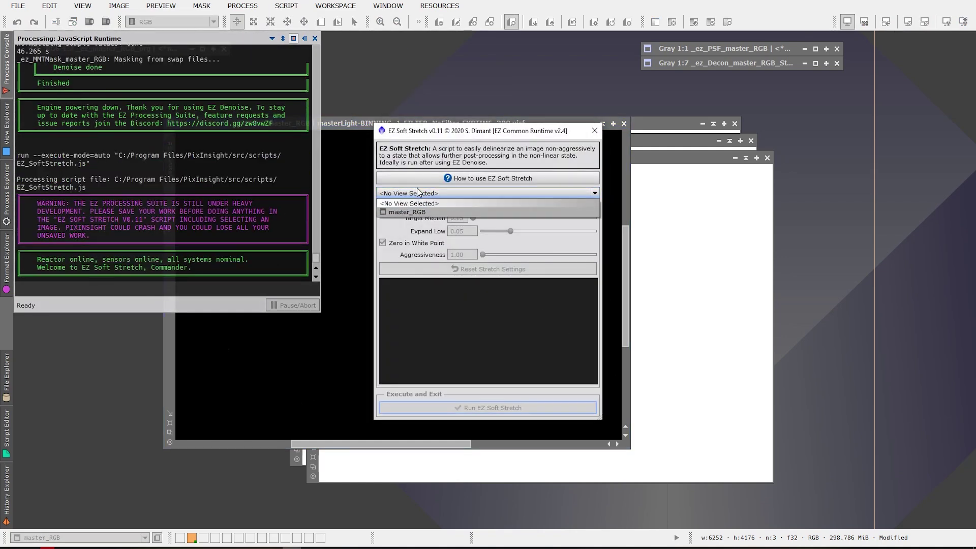
- Soft-stretch master_RGB with Target Median 0.25 and Expand Low 0.03
{"action": "left_click", "coordinate": [421, 212]}
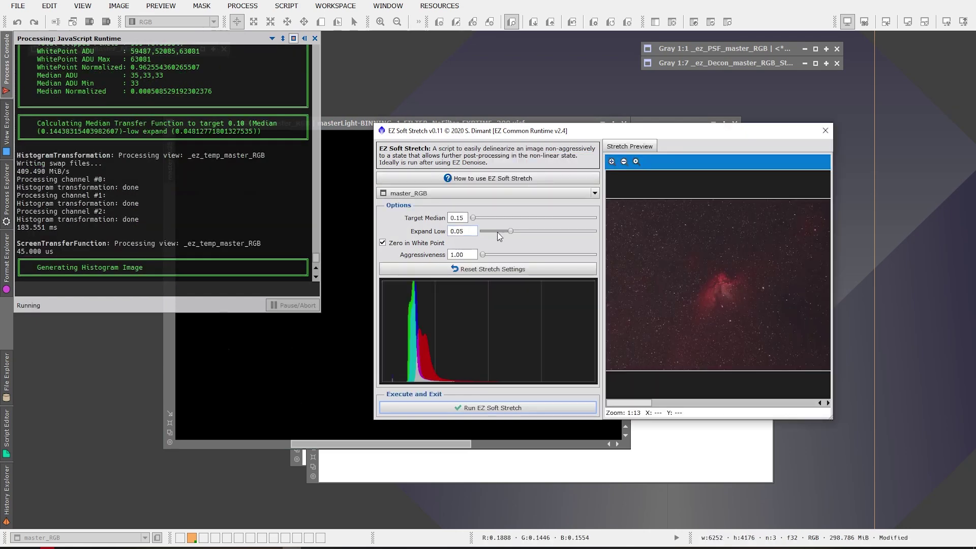
{"action": "left_click_drag", "start_coordinate": [562, 136], "coordinate": [501, 103]}
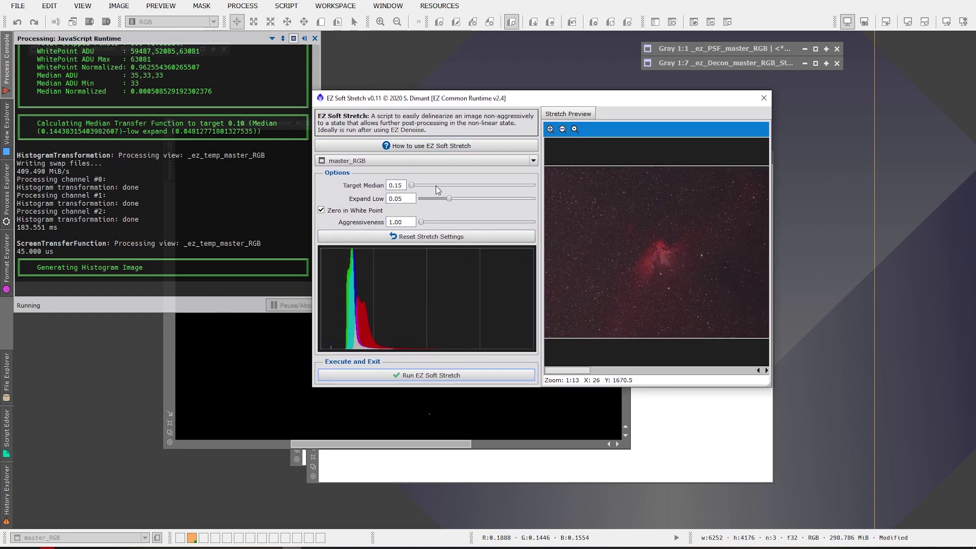
{"action": "left_click_drag", "start_coordinate": [438, 187], "coordinate": [494, 187]}
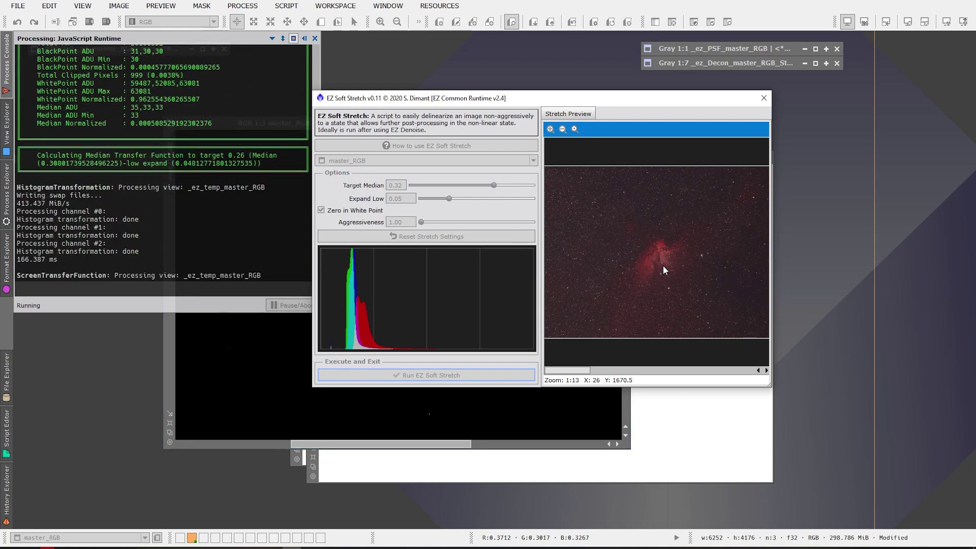
{"action": "left_click_drag", "start_coordinate": [494, 187], "coordinate": [411, 197]}
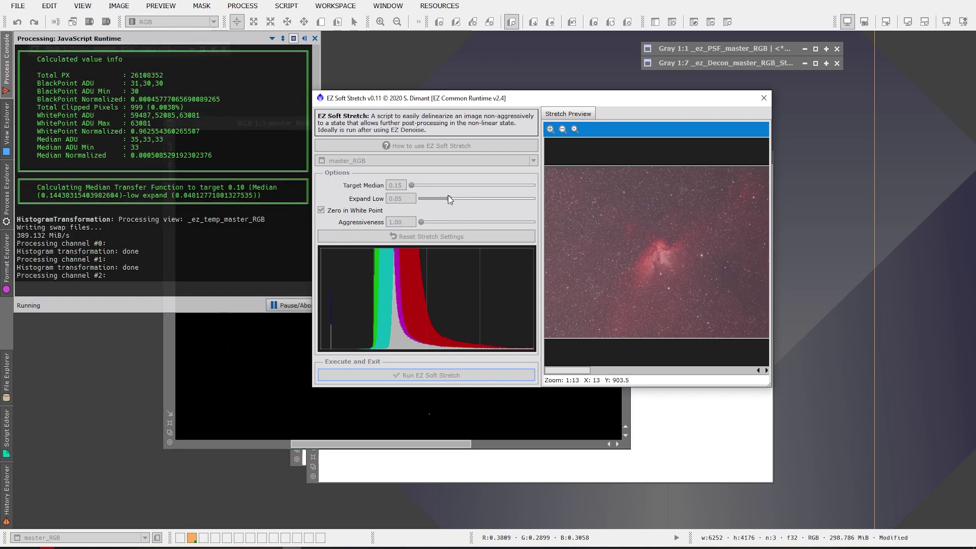
{"action": "left_click_drag", "start_coordinate": [449, 199], "coordinate": [510, 199]}
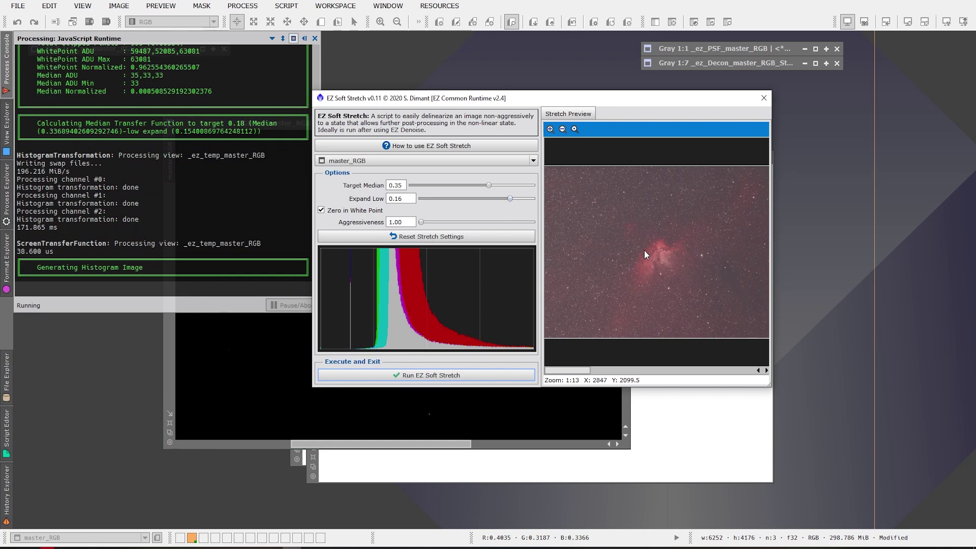
{"action": "left_click_drag", "start_coordinate": [510, 200], "coordinate": [440, 205]}
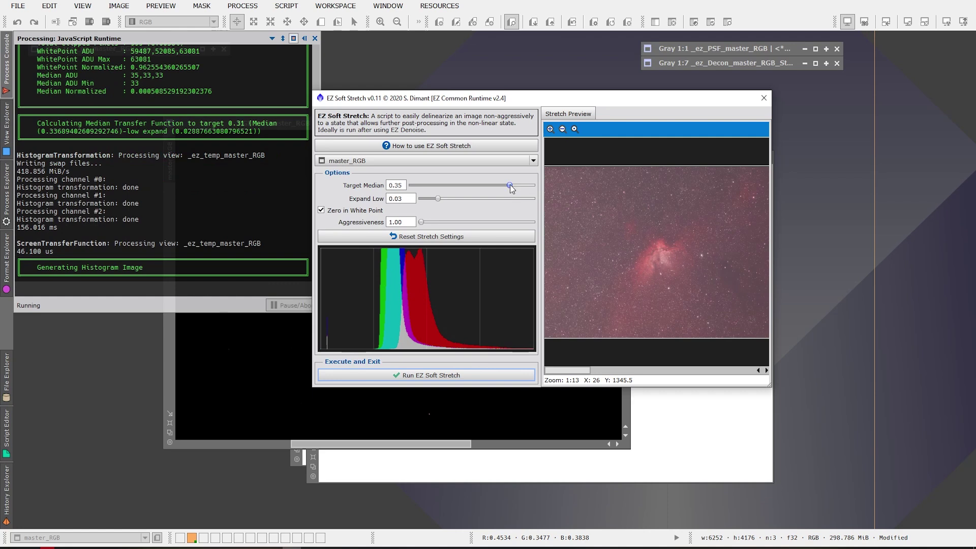
{"action": "left_click_drag", "start_coordinate": [511, 185], "coordinate": [466, 194]}
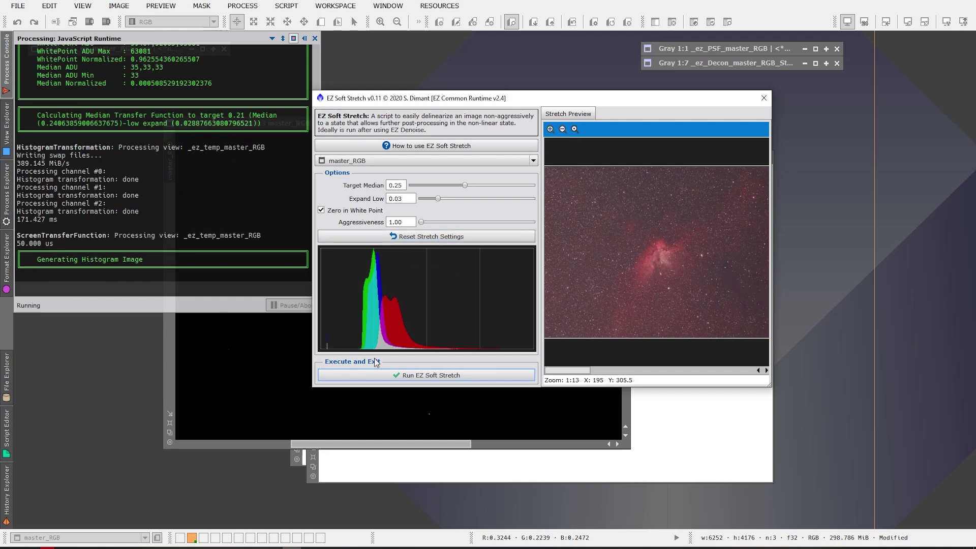
{"action": "left_click", "coordinate": [416, 376]}
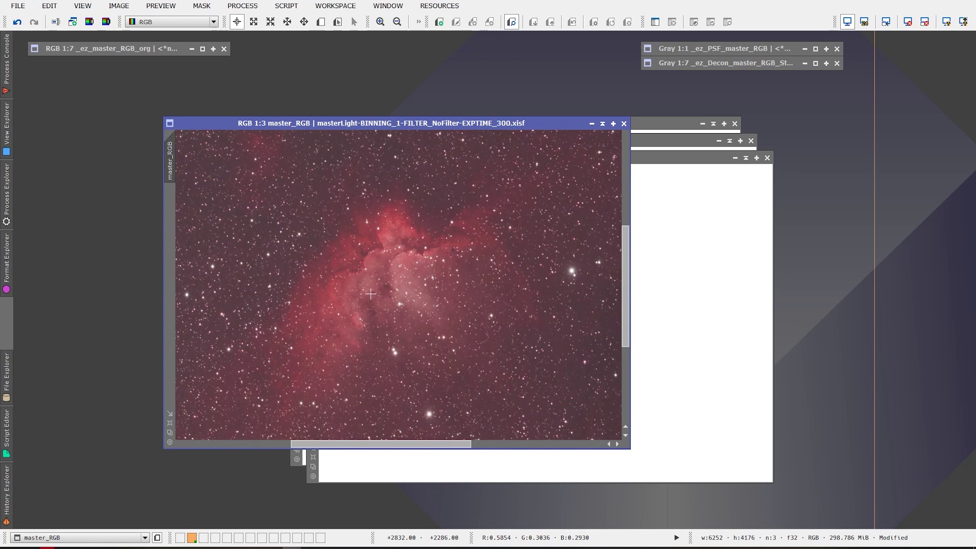
- Reposition the stretched master_RGB window, then bring up the EZ Processing Suite scripts
{"action": "left_click", "coordinate": [287, 6]}
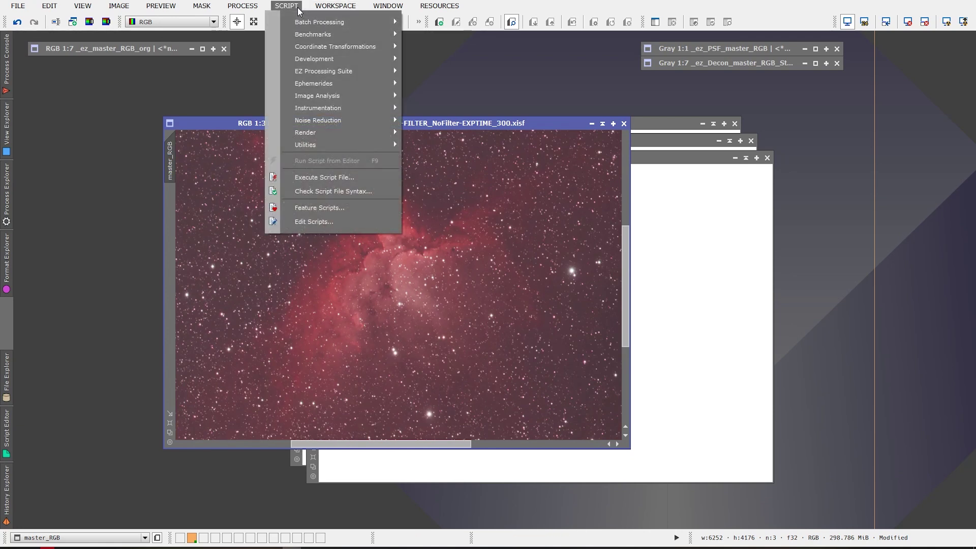
{"action": "mouse_move", "coordinate": [315, 75]}
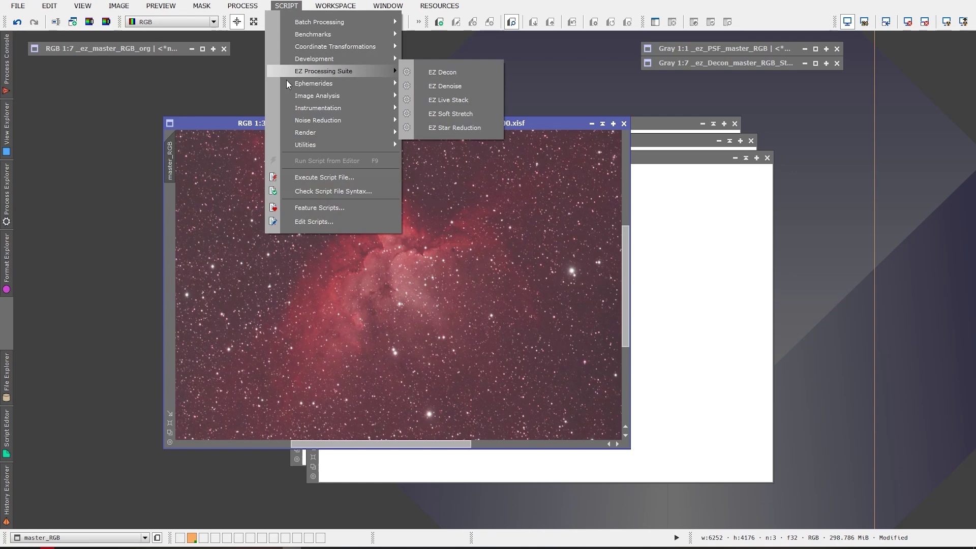
{"action": "left_click", "coordinate": [231, 124]}
{"action": "left_click_drag", "start_coordinate": [231, 124], "coordinate": [218, 96]}
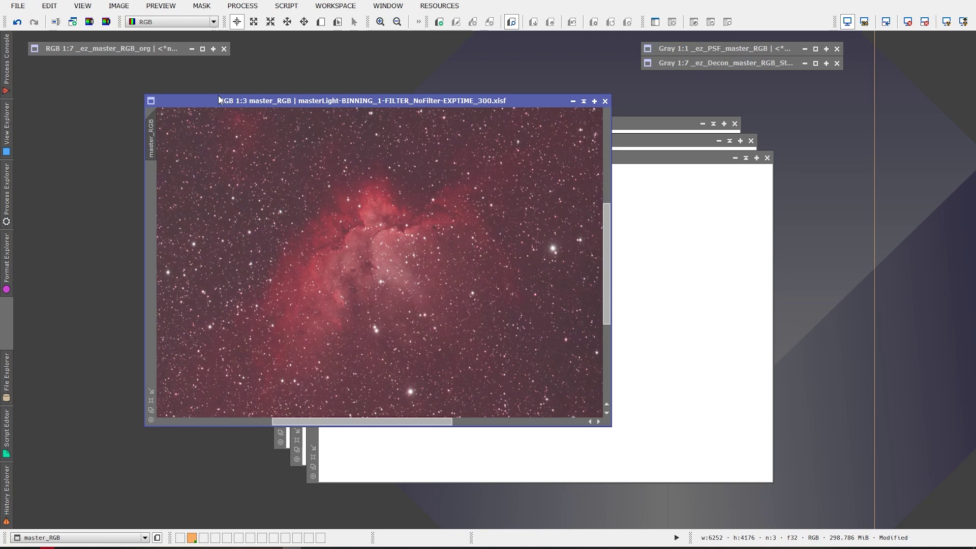
{"action": "left_click_drag", "start_coordinate": [413, 101], "coordinate": [420, 103]}
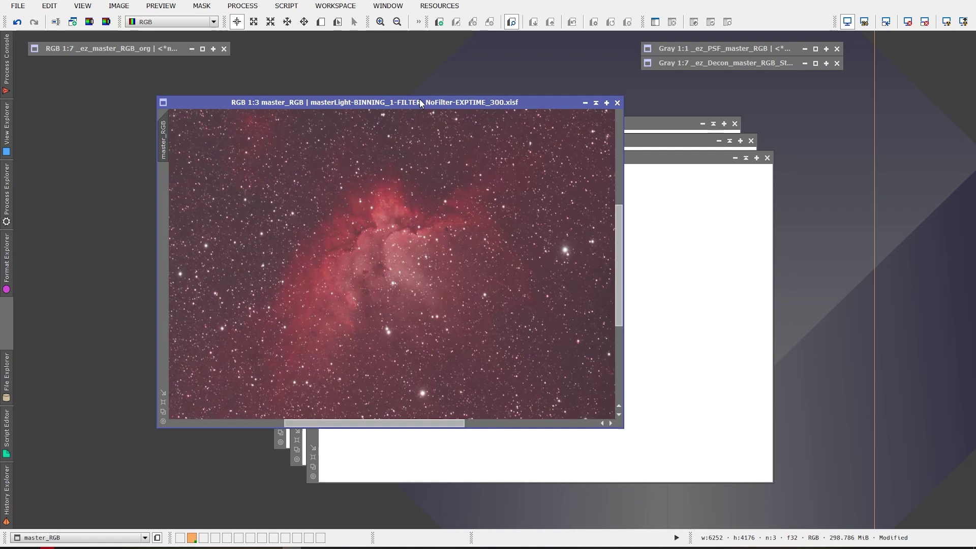
{"action": "left_click", "coordinate": [286, 6]}
{"action": "mouse_move", "coordinate": [307, 71]}
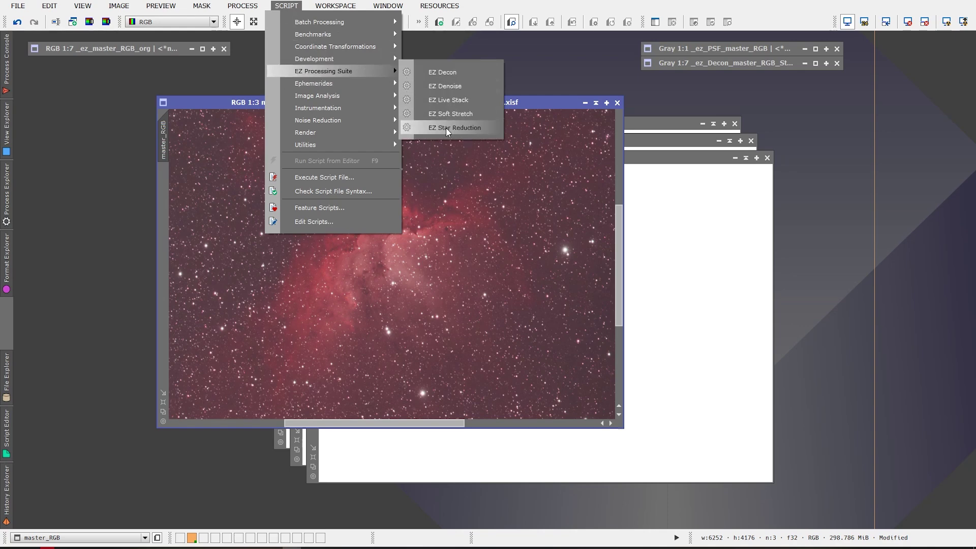
- Start EZ Star Reduction on master_RGB, accept the disclaimer, and create a StarNet star mask
{"action": "left_click", "coordinate": [446, 127]}
{"action": "left_click", "coordinate": [488, 294]}
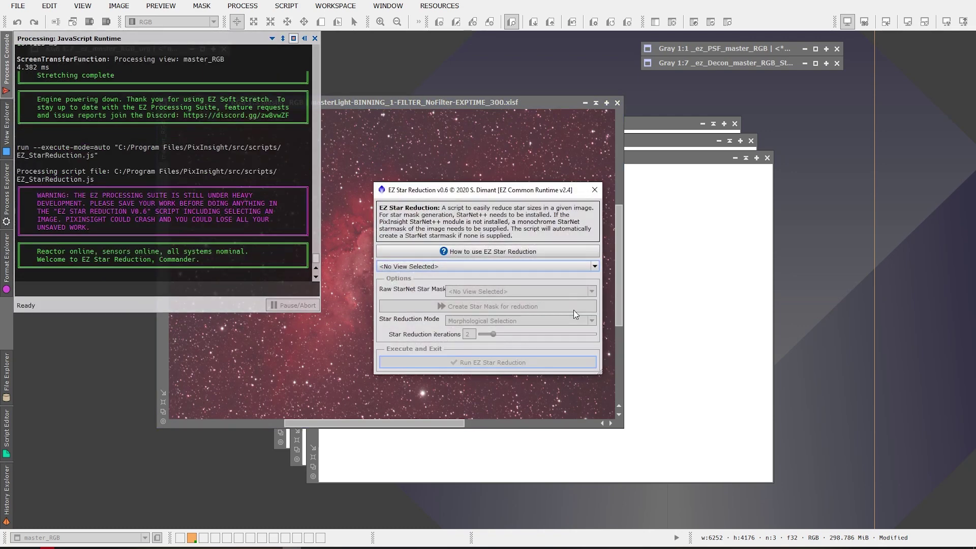
{"action": "left_click", "coordinate": [437, 265]}
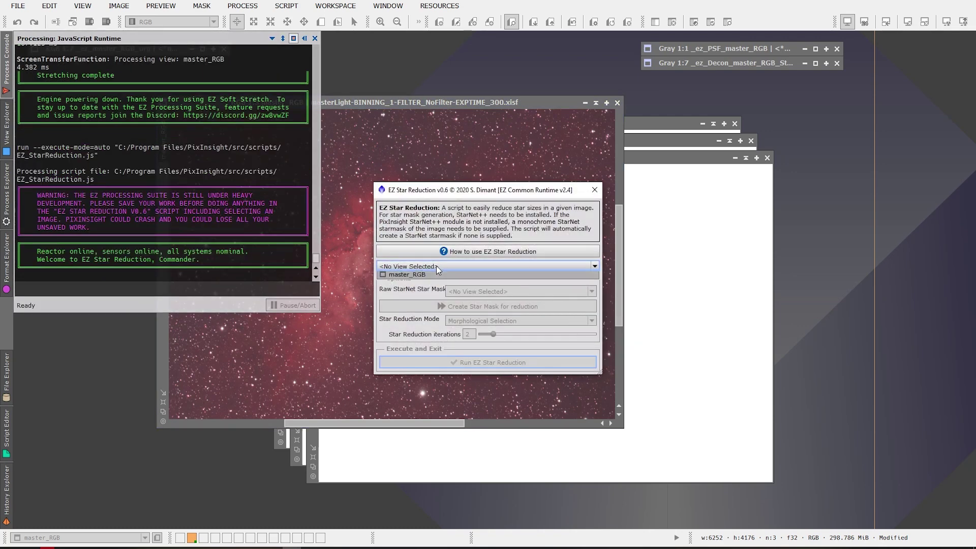
{"action": "left_click", "coordinate": [436, 286]}
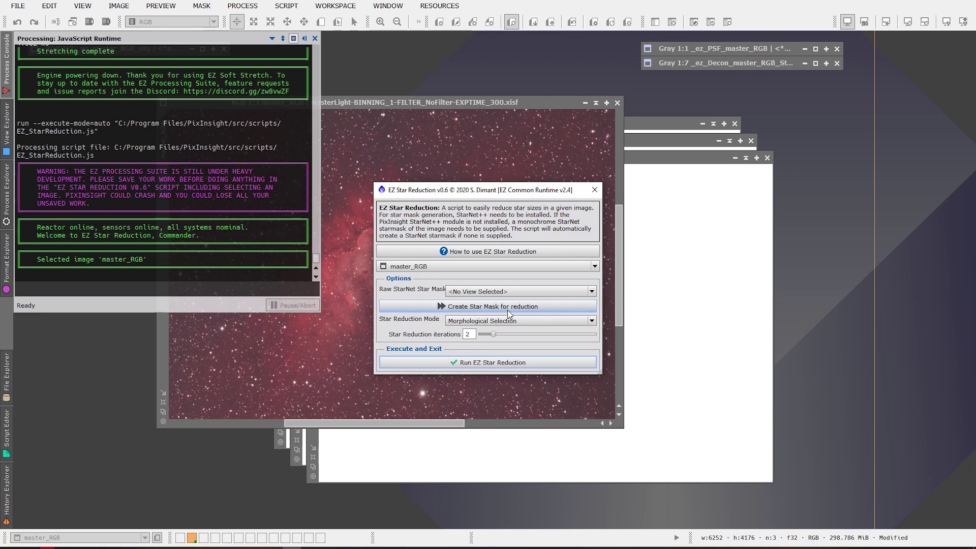
{"action": "left_click", "coordinate": [440, 305]}
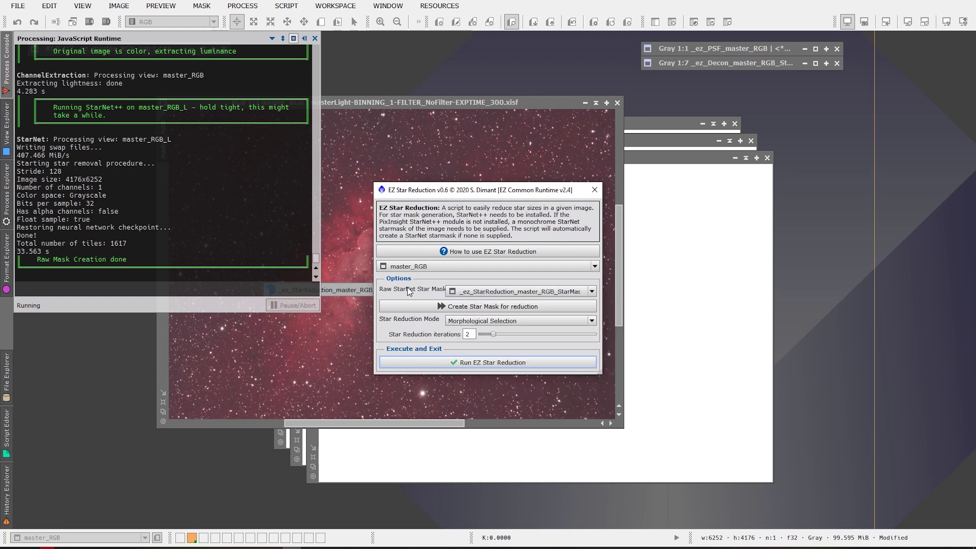
- Run star reduction on master_RGB using the Adam Blocks De-Emphasis Method
{"action": "left_click", "coordinate": [471, 321]}
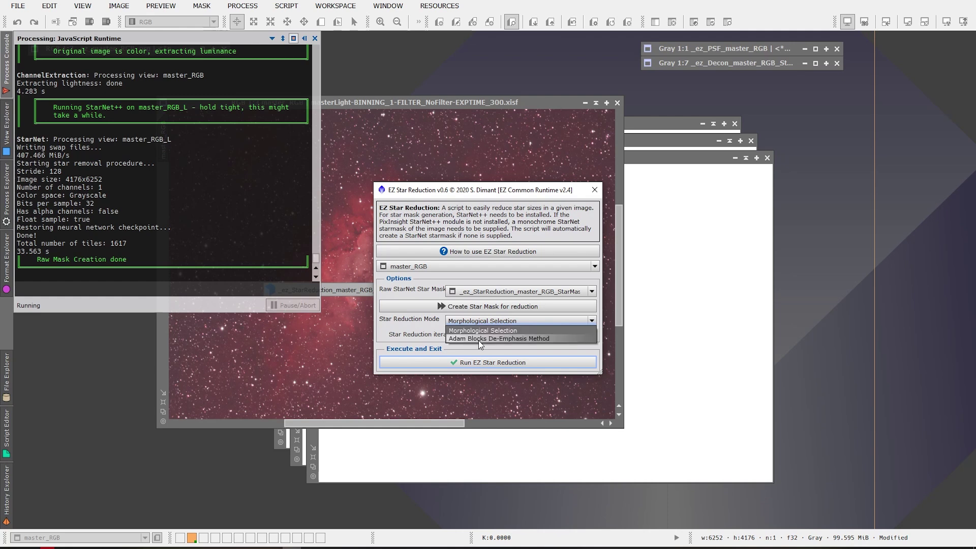
{"action": "left_click", "coordinate": [479, 340]}
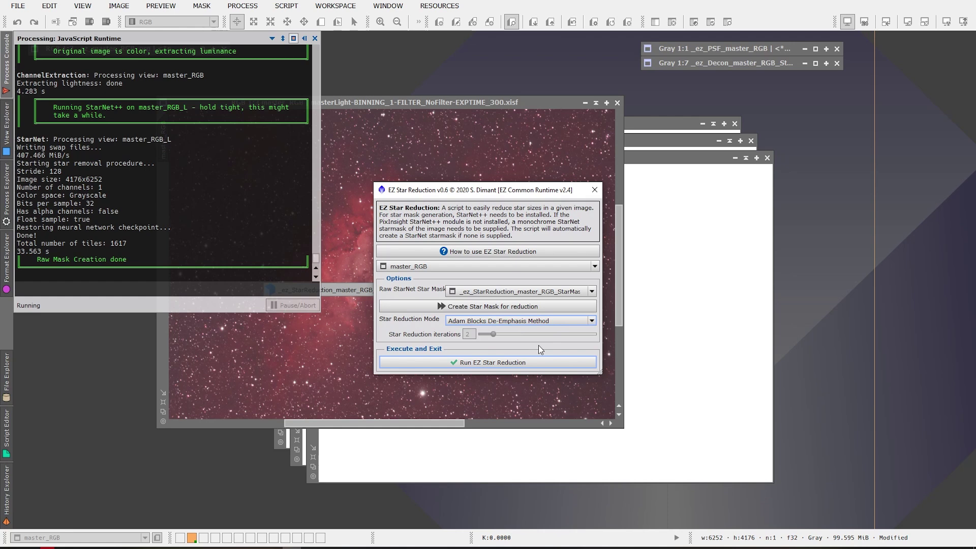
{"action": "left_click", "coordinate": [481, 362]}
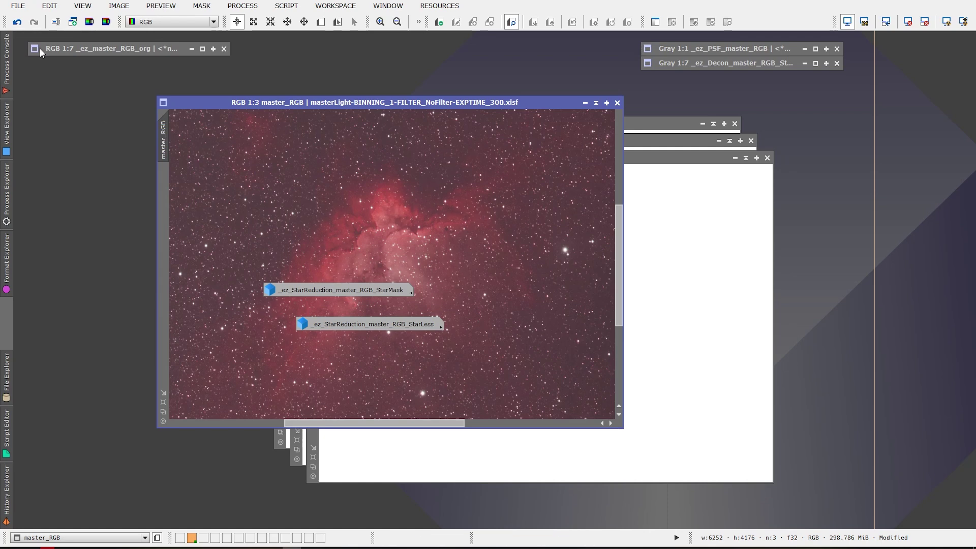
- Undo the star reduction to see master_RGB's original star field
{"action": "left_click", "coordinate": [19, 23]}
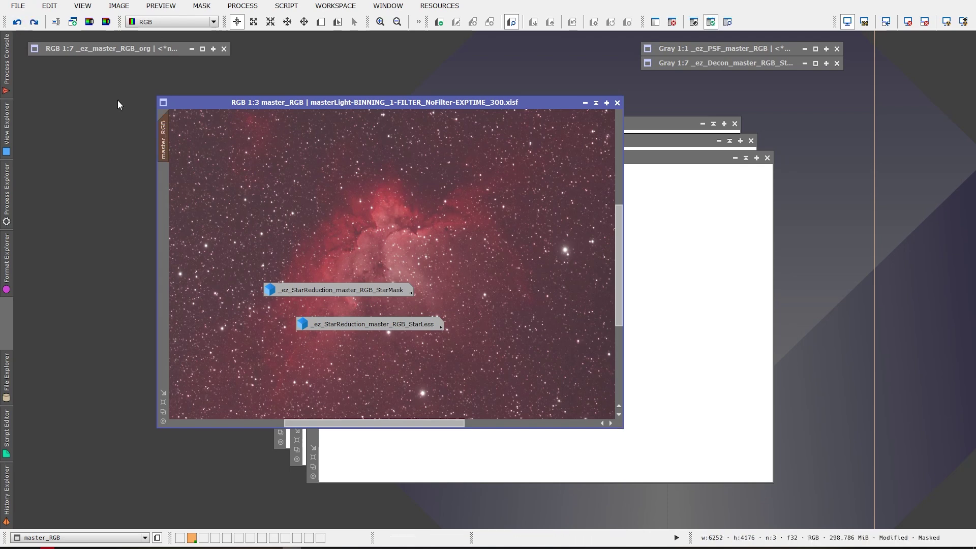
- Compare master_RGB before and after star reduction, zoomed in, ending with it reapplied
{"action": "left_click", "coordinate": [33, 23]}
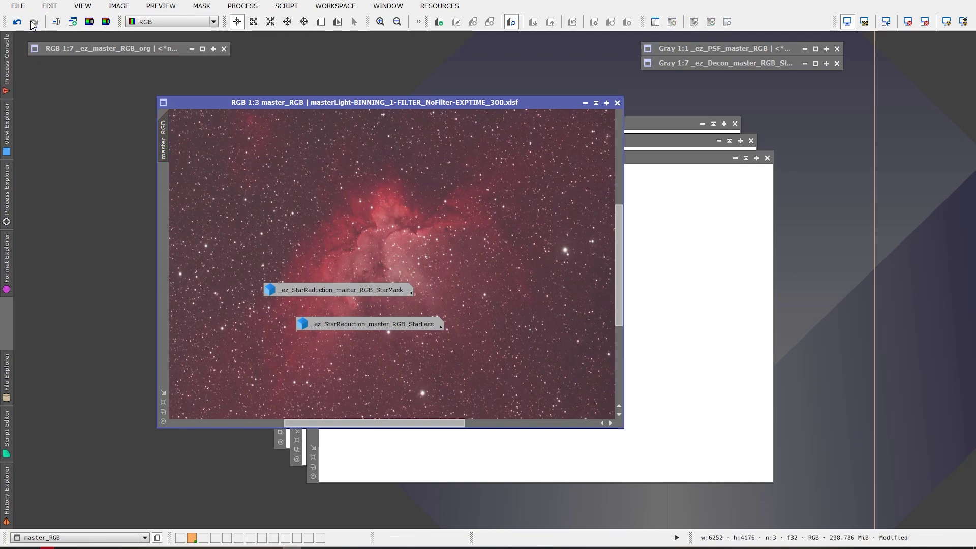
{"action": "left_click", "coordinate": [34, 24]}
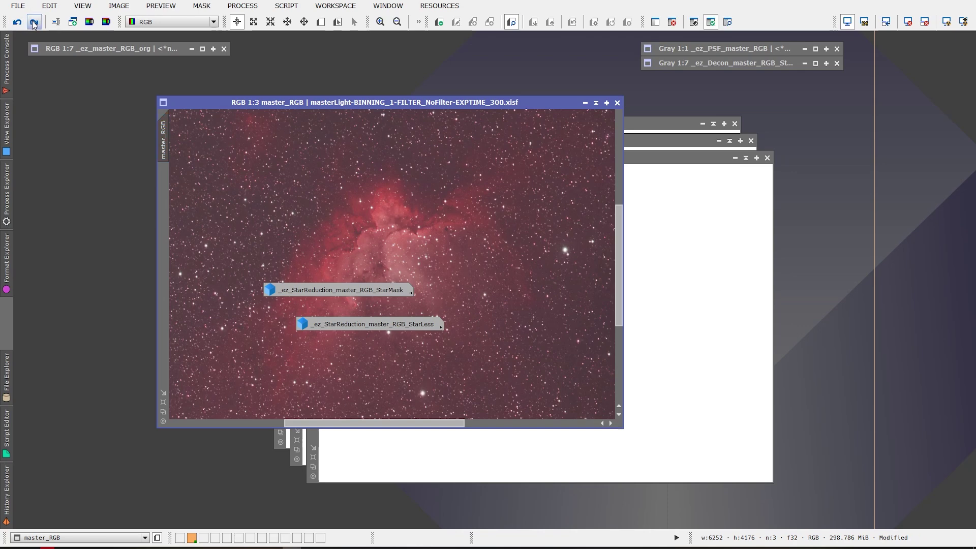
{"action": "scroll", "coordinate": [379, 215], "scroll_direction": "up", "scroll_amount": 3}
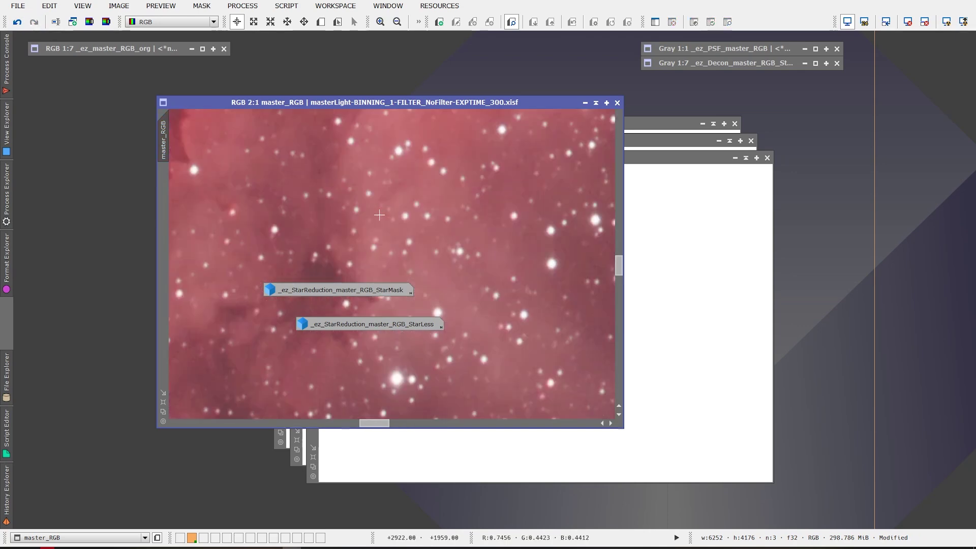
{"action": "left_click", "coordinate": [17, 23]}
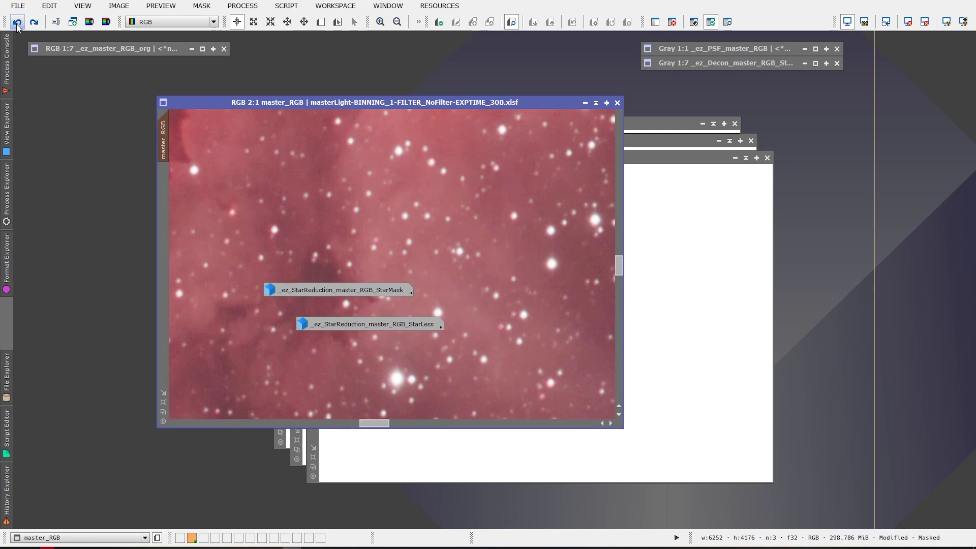
{"action": "left_click", "coordinate": [33, 24]}
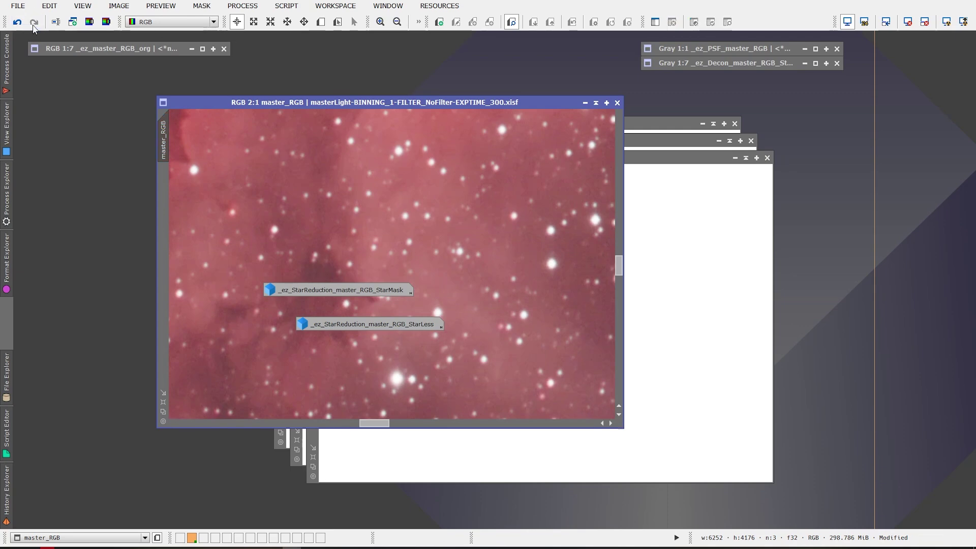
{"action": "scroll", "coordinate": [384, 290], "scroll_direction": "down", "scroll_amount": 4}
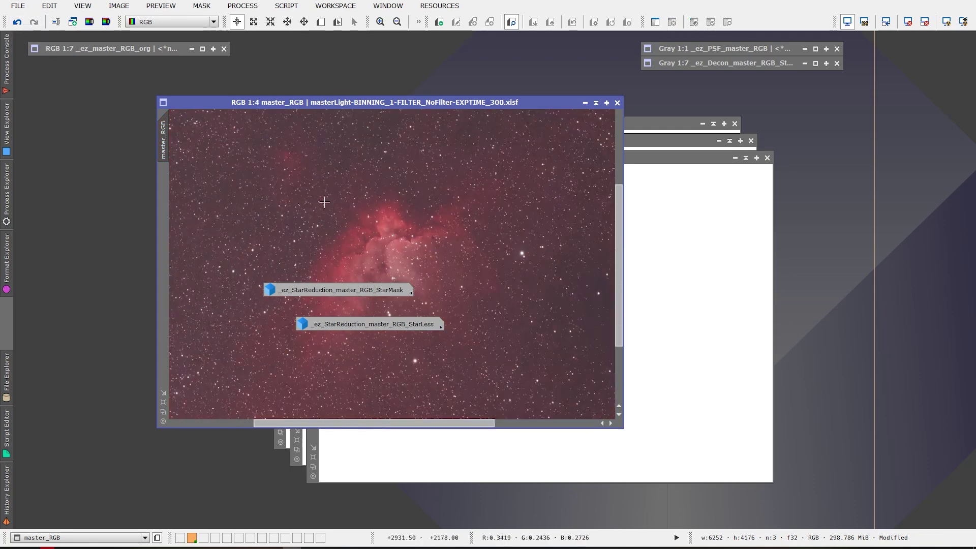
{"action": "scroll", "coordinate": [383, 290], "scroll_direction": "up", "scroll_amount": 3}
- Move the StarMask and StarLess icons to the top-left and shift master_RGB right
{"action": "left_click_drag", "start_coordinate": [383, 290], "coordinate": [163, 74]}
{"action": "left_click_drag", "start_coordinate": [377, 324], "coordinate": [146, 100]}
{"action": "left_click_drag", "start_coordinate": [294, 105], "coordinate": [358, 105]}
{"action": "scroll", "coordinate": [481, 269], "scroll_direction": "down", "scroll_amount": 1}
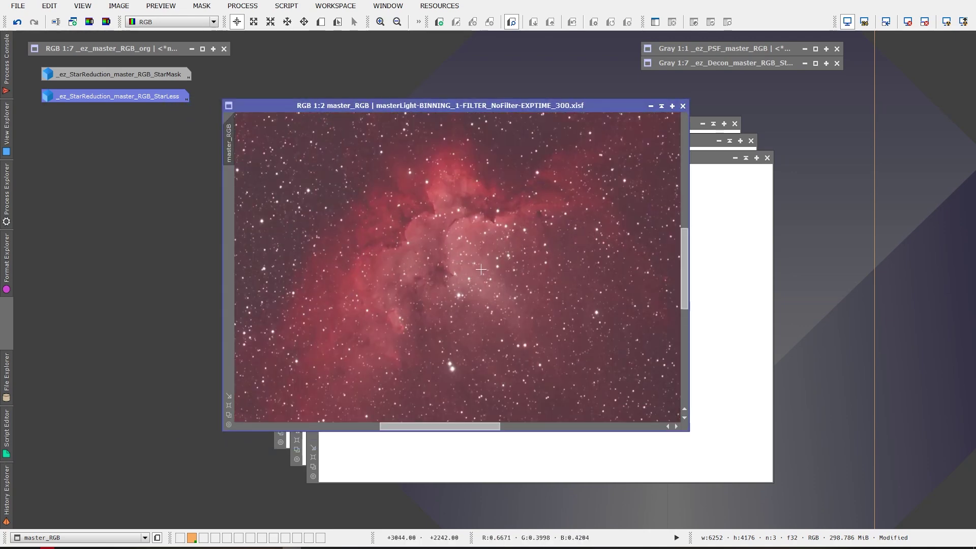